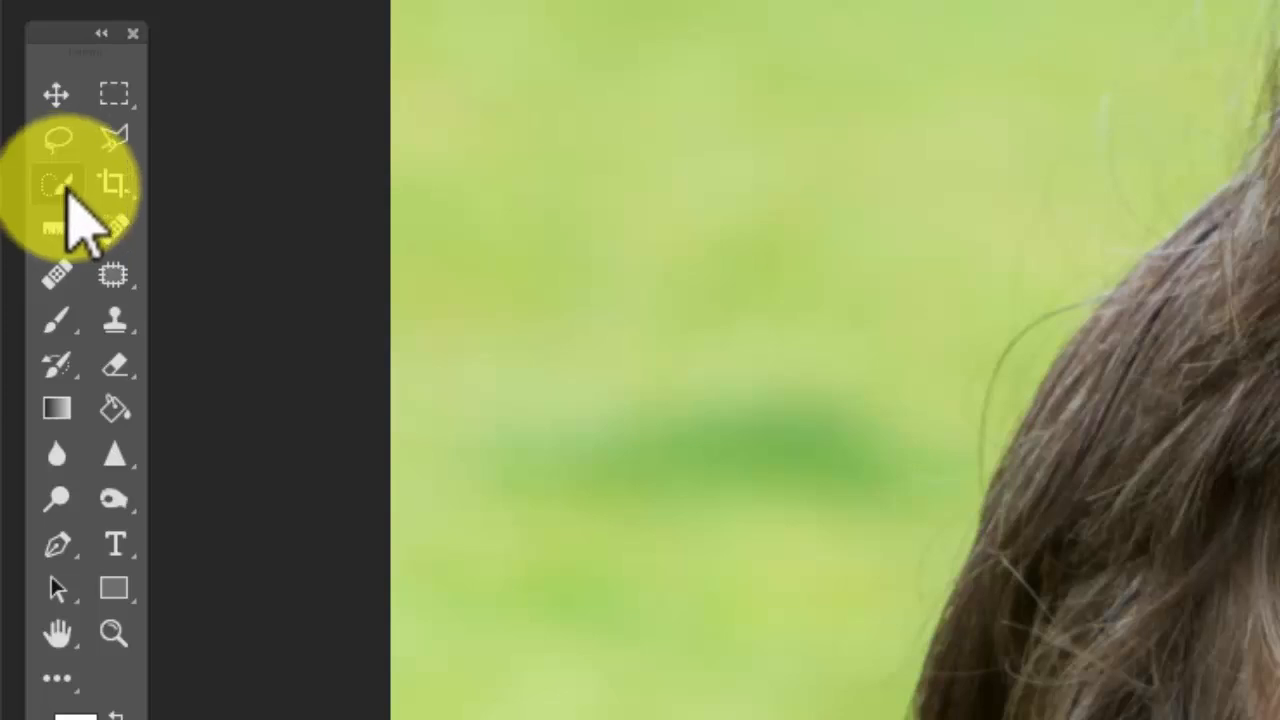
- Select the woman, including her hair, glasses and clothing, against the green background using the Quick Selection Tool
{"action": "right_click", "coordinate": [72, 198]}
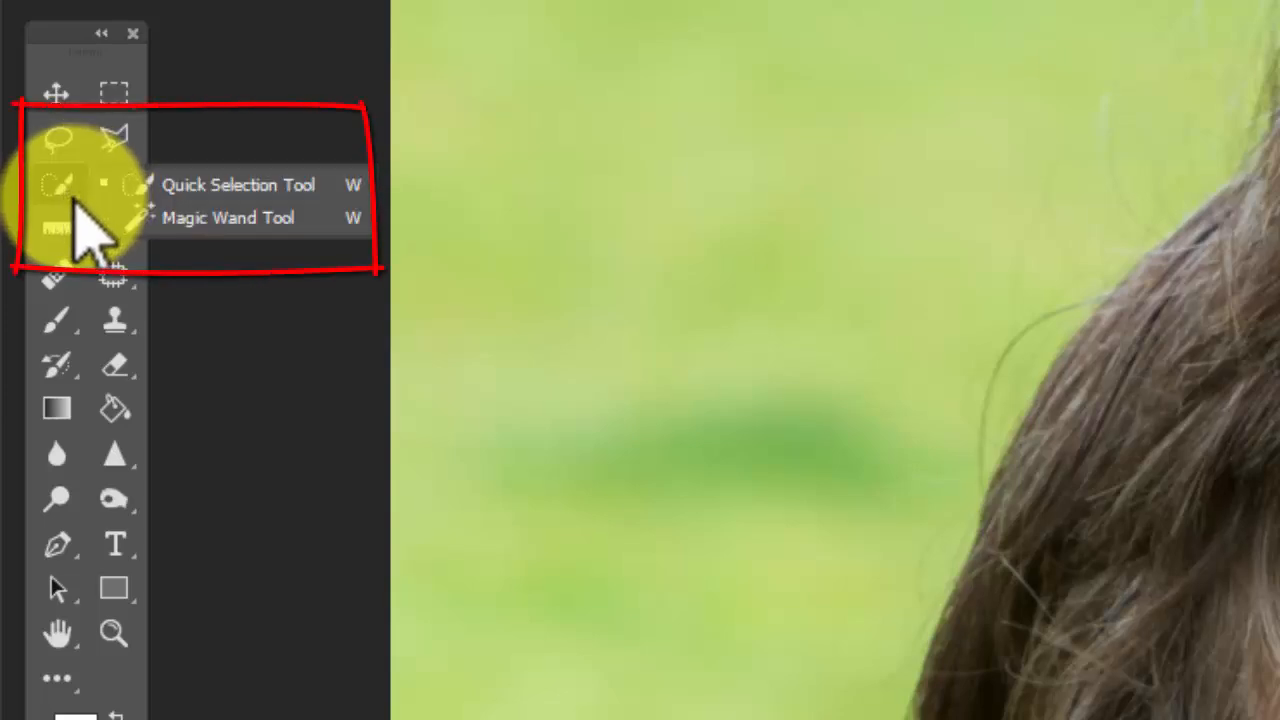
{"action": "left_click", "coordinate": [63, 194]}
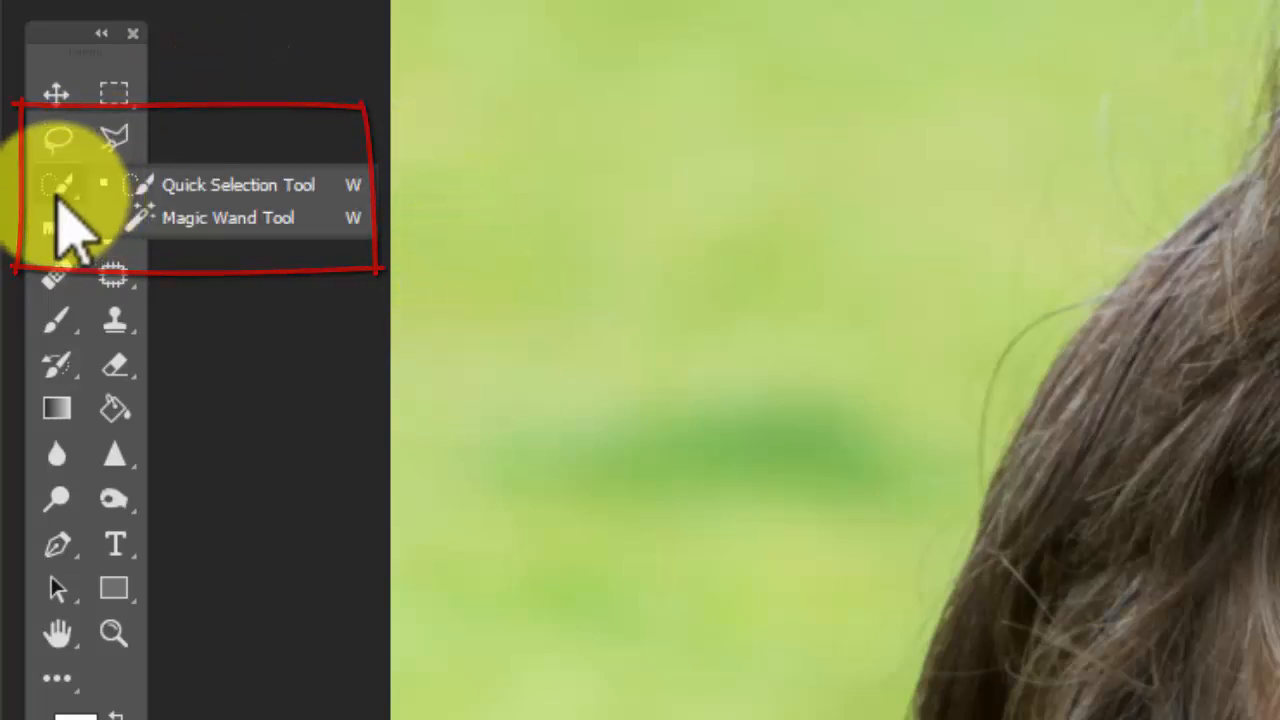
{"action": "left_click", "coordinate": [61, 194]}
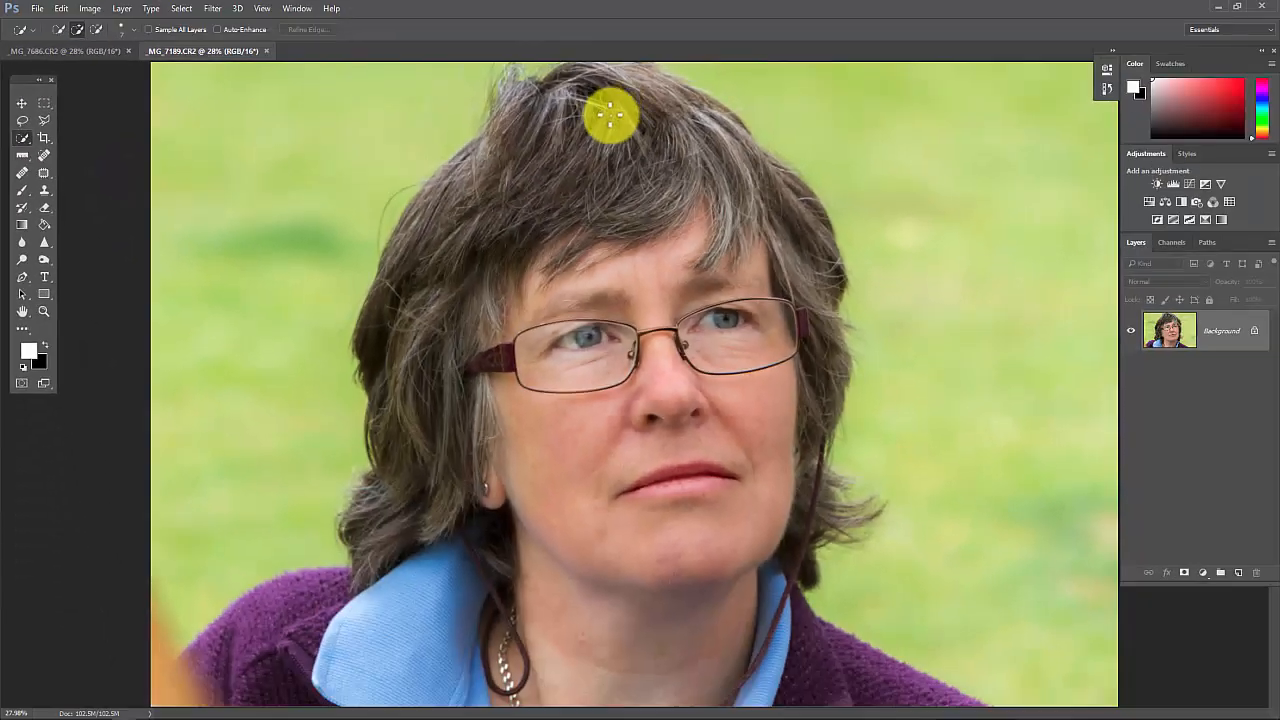
{"action": "left_click_drag", "start_coordinate": [1096, 118], "coordinate": [905, 262]}
{"action": "mouse_move", "coordinate": [437, 250]}
{"action": "left_mouse_down"}
{"action": "mouse_move", "coordinate": [454, 434]}
{"action": "mouse_move", "coordinate": [422, 475]}
{"action": "mouse_move", "coordinate": [438, 484]}
{"action": "mouse_move", "coordinate": [370, 612]}
{"action": "mouse_move", "coordinate": [336, 642]}
{"action": "mouse_move", "coordinate": [303, 623]}
{"action": "mouse_move", "coordinate": [201, 667]}
{"action": "mouse_move", "coordinate": [434, 581]}
{"action": "mouse_move", "coordinate": [686, 544]}
{"action": "mouse_move", "coordinate": [790, 656]}
{"action": "mouse_move", "coordinate": [860, 682]}
{"action": "mouse_move", "coordinate": [803, 638]}
{"action": "mouse_move", "coordinate": [712, 495]}
{"action": "mouse_move", "coordinate": [737, 455]}
{"action": "mouse_move", "coordinate": [791, 494]}
{"action": "mouse_move", "coordinate": [807, 464]}
{"action": "mouse_move", "coordinate": [812, 370]}
{"action": "mouse_move", "coordinate": [787, 223]}
{"action": "mouse_move", "coordinate": [650, 78]}
{"action": "left_mouse_up"}
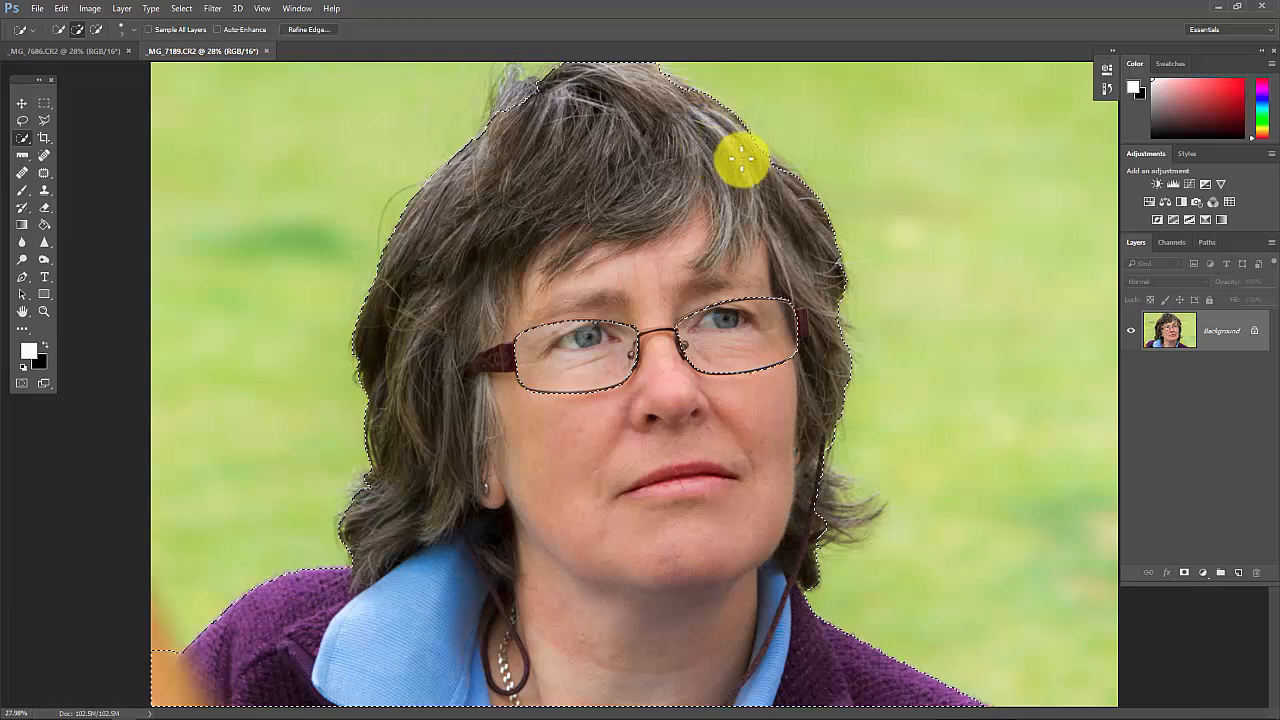
{"action": "mouse_move", "coordinate": [766, 286]}
{"action": "left_mouse_down"}
{"action": "mouse_move", "coordinate": [748, 329]}
{"action": "mouse_move", "coordinate": [581, 359]}
{"action": "mouse_move", "coordinate": [519, 390]}
{"action": "left_mouse_up"}
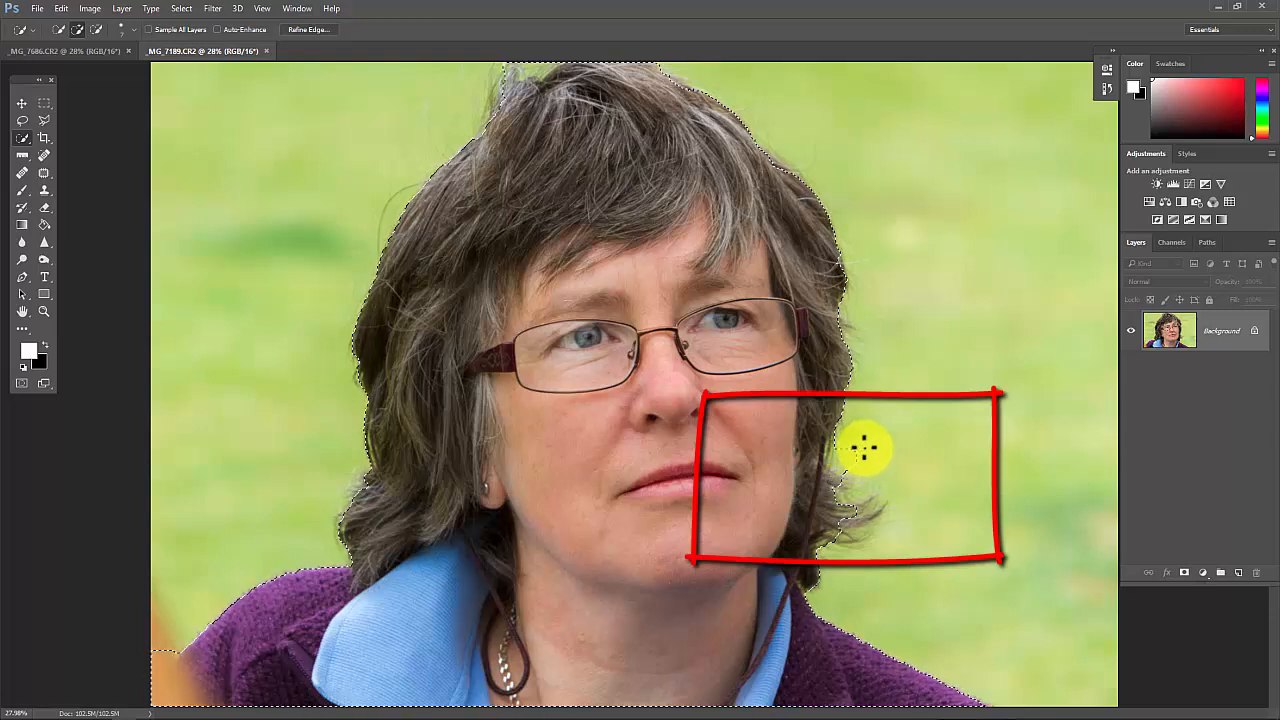
{"action": "key", "text": "alt"}
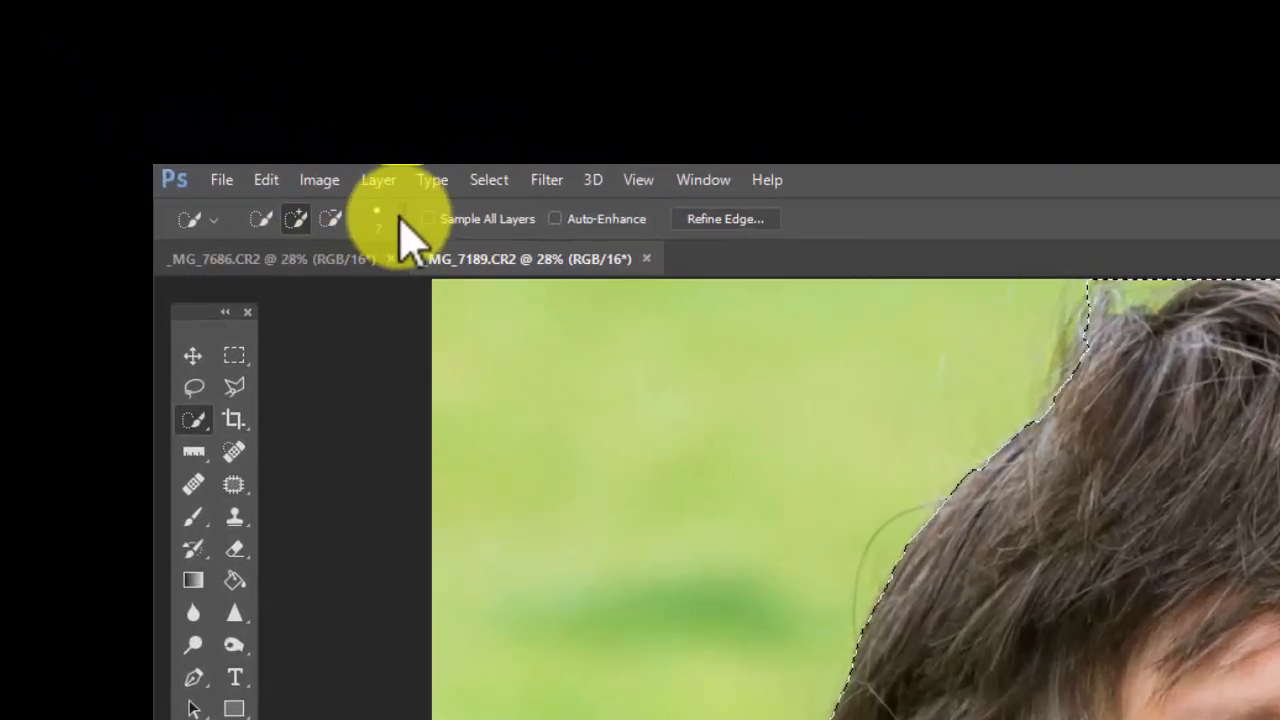
- Set the selection brush to 61 px and correct the selection outline at the crown and the flicked hair beside the neck
{"action": "left_click", "coordinate": [398, 216]}
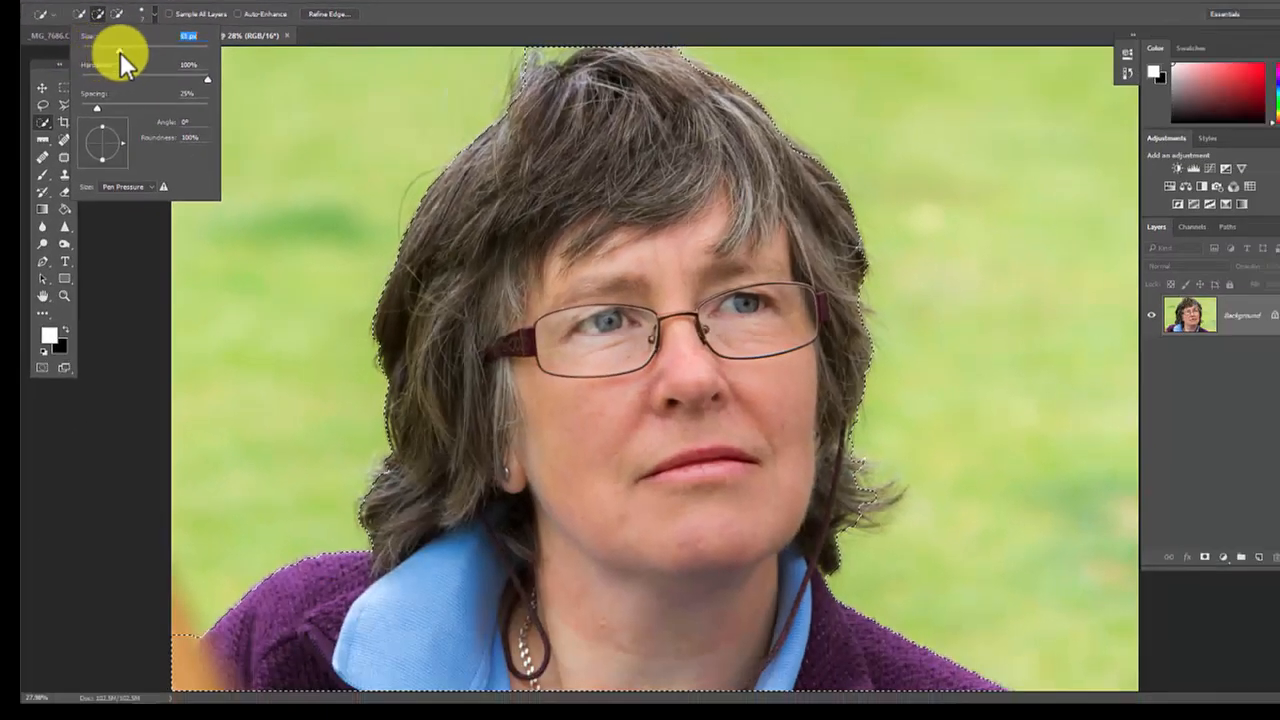
{"action": "left_click", "coordinate": [655, 272]}
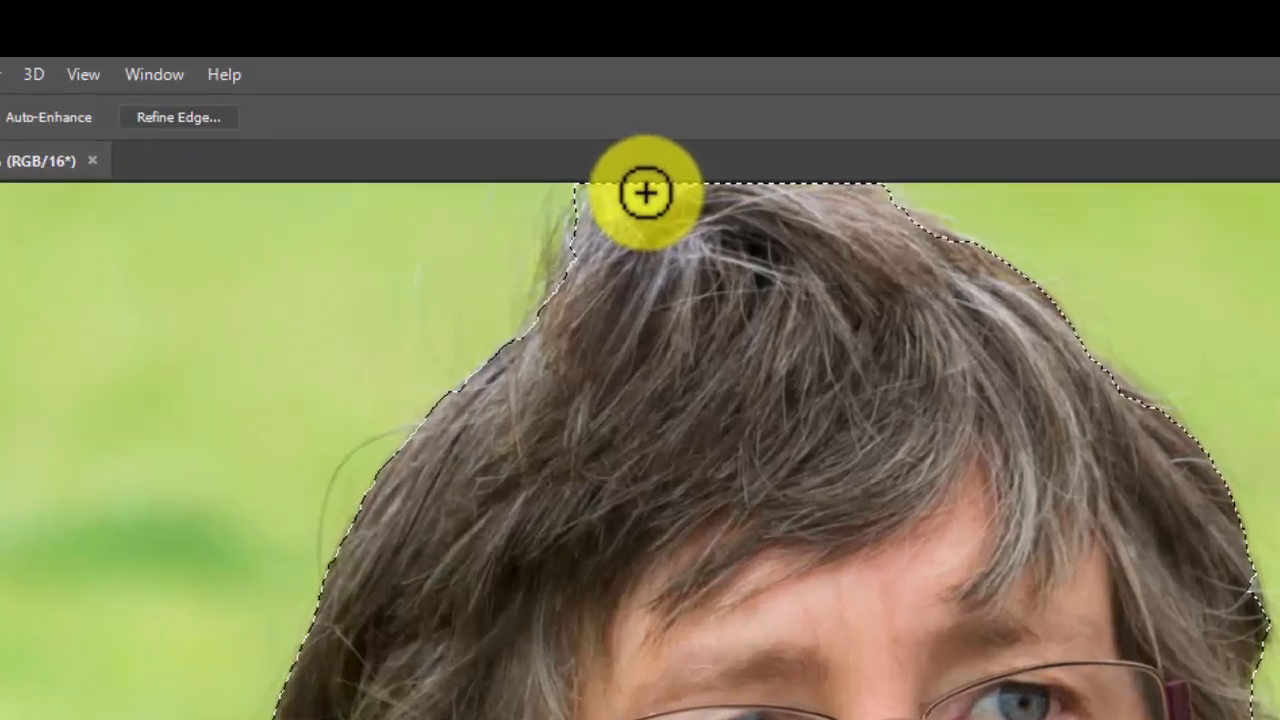
{"action": "key", "text": "alt"}
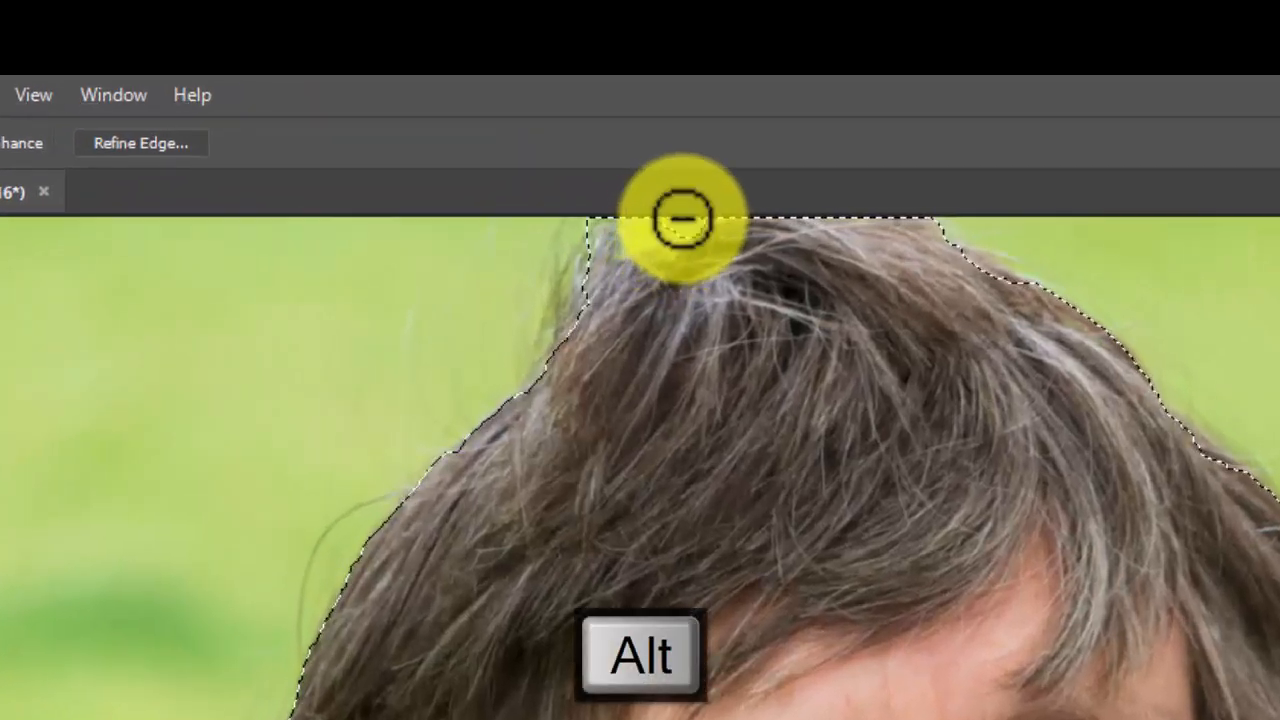
{"action": "left_click", "coordinate": [666, 222], "text": "alt"}
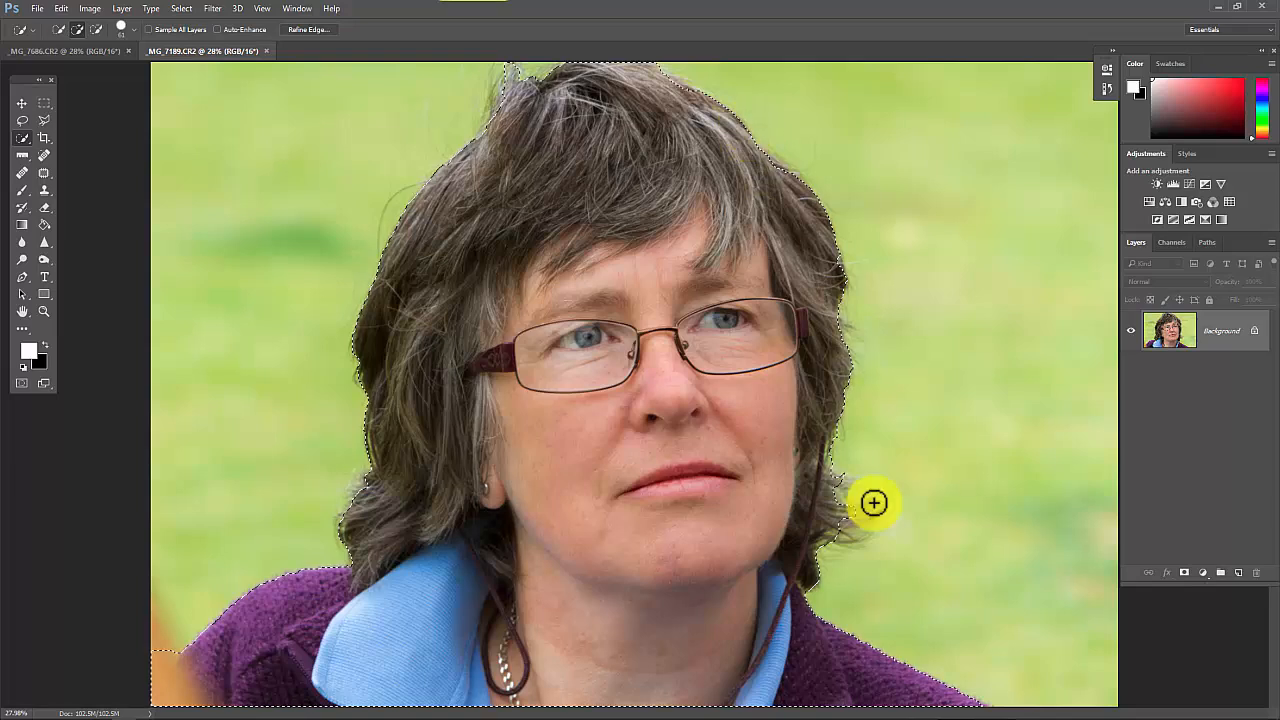
{"action": "left_click", "coordinate": [856, 524]}
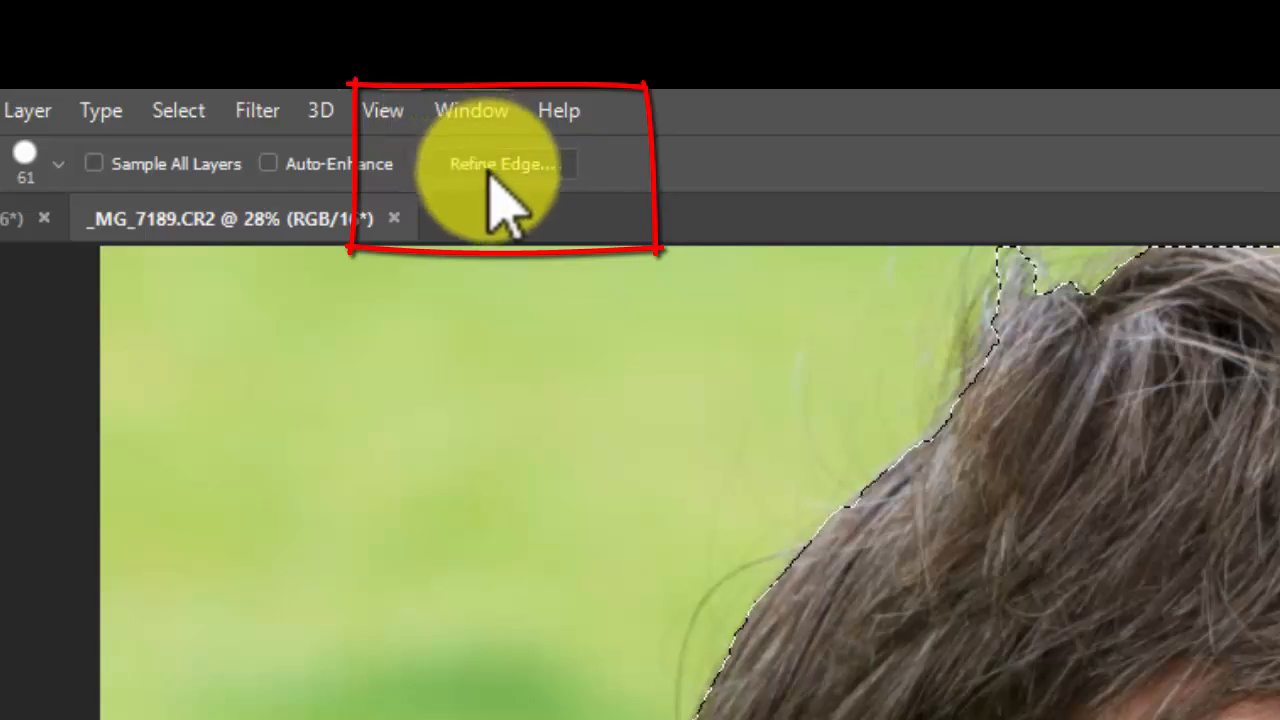
- Start Refine Edge on the selection, reset Radius and Feather to 0 px, and turn off Decontaminate Colors
{"action": "left_click", "coordinate": [541, 168]}
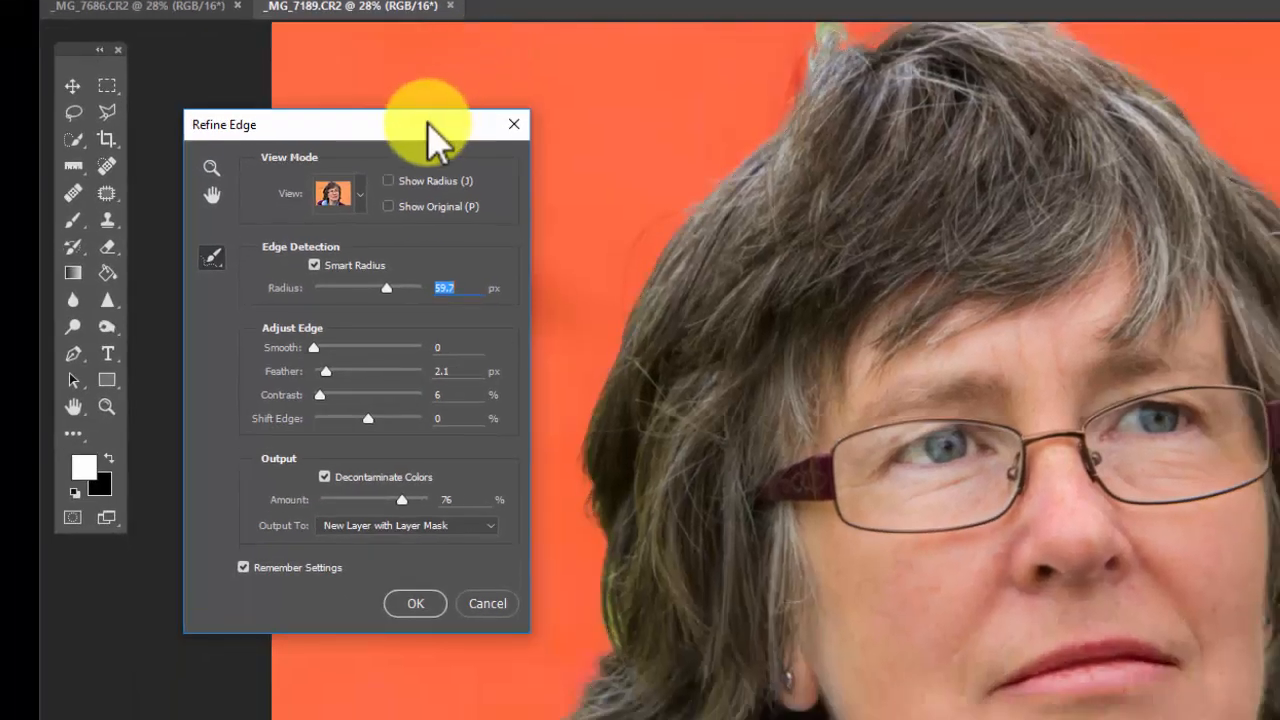
{"action": "left_click_drag", "start_coordinate": [430, 122], "coordinate": [460, 58]}
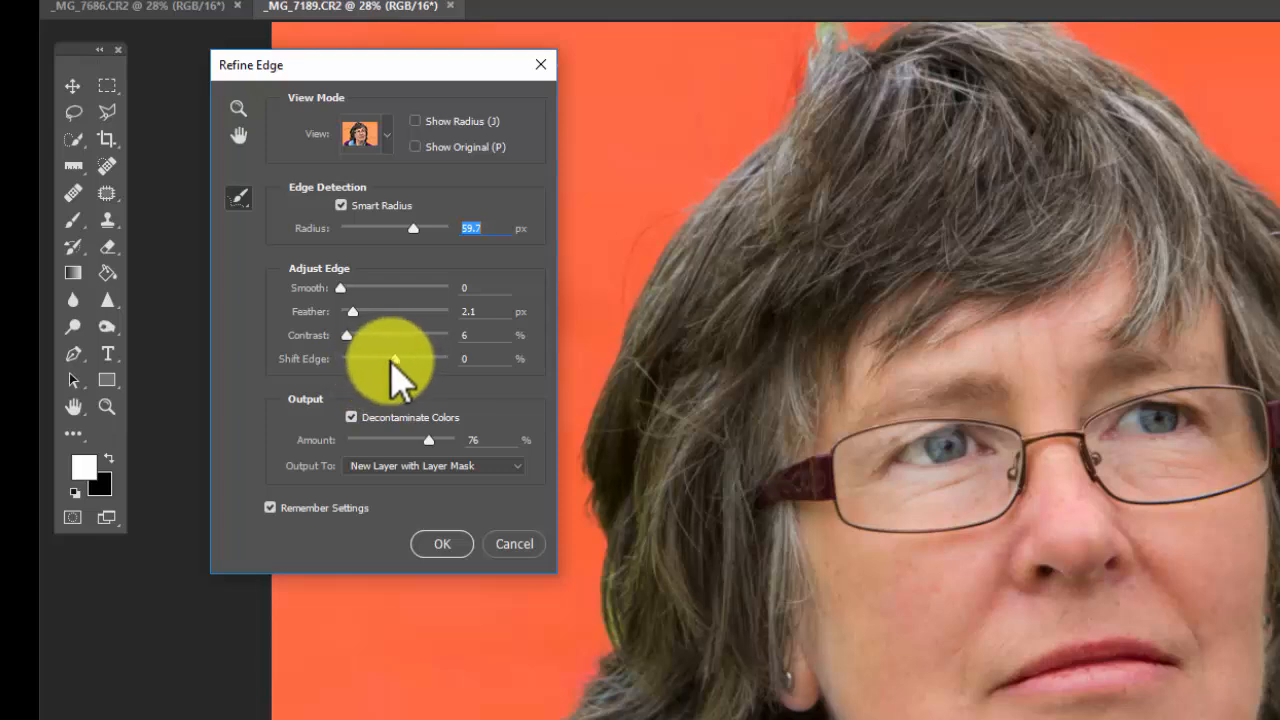
{"action": "mouse_move", "coordinate": [352, 312]}
{"action": "left_mouse_down"}
{"action": "mouse_move", "coordinate": [319, 312]}
{"action": "mouse_move", "coordinate": [333, 289]}
{"action": "left_mouse_up"}
{"action": "left_click_drag", "start_coordinate": [407, 228], "coordinate": [338, 230]}
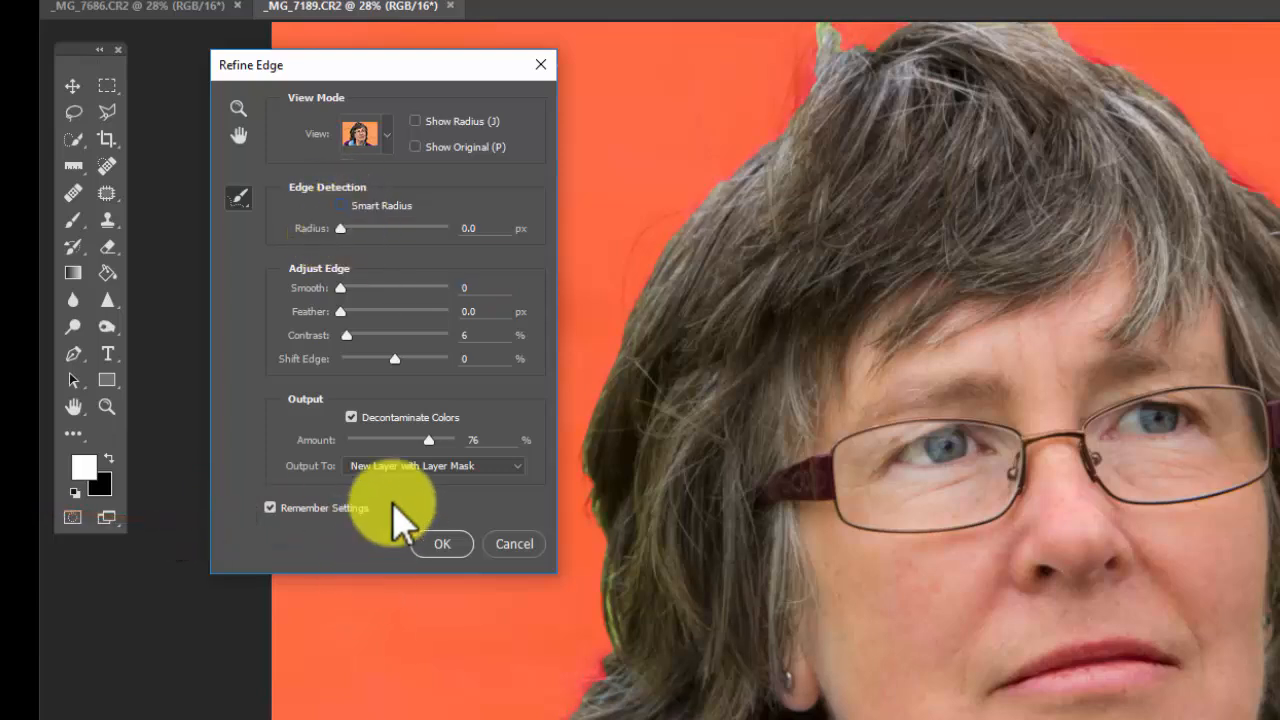
{"action": "left_click", "coordinate": [351, 417]}
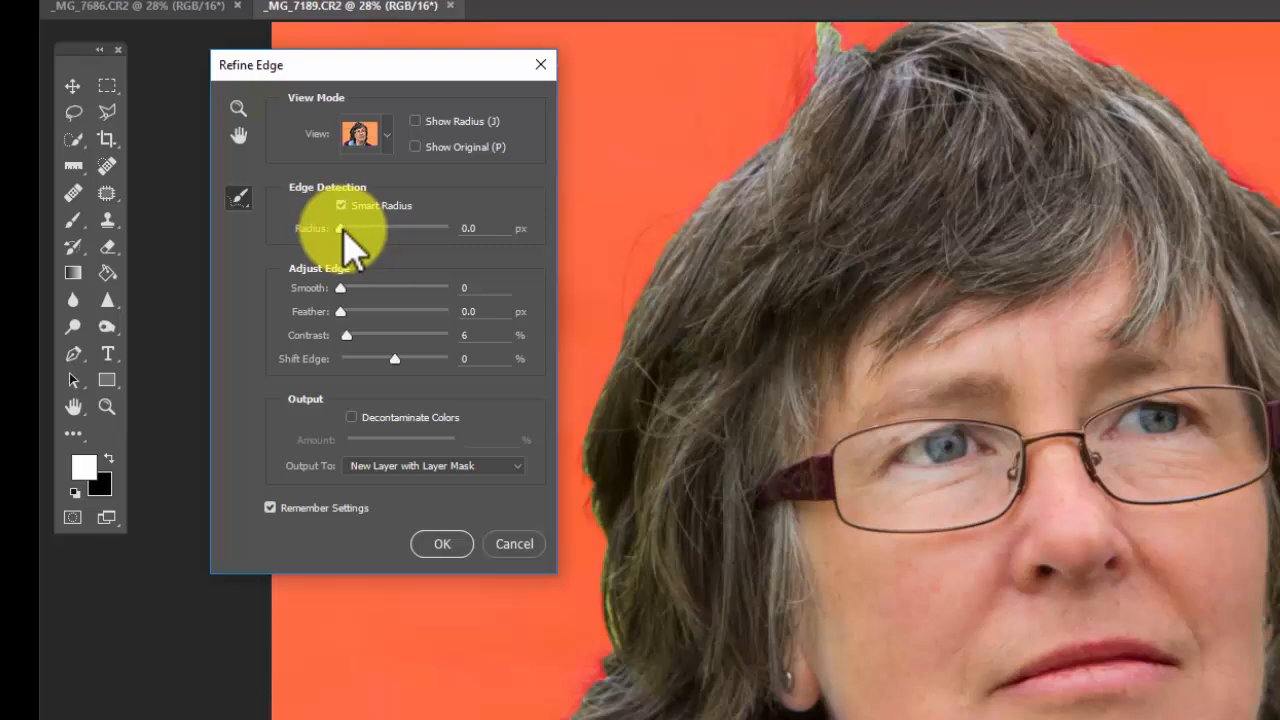
- Raise the edge detection Radius to 96.3 px with Smart Radius on, and set the refinement brush size to 101
{"action": "left_click_drag", "start_coordinate": [345, 231], "coordinate": [401, 256]}
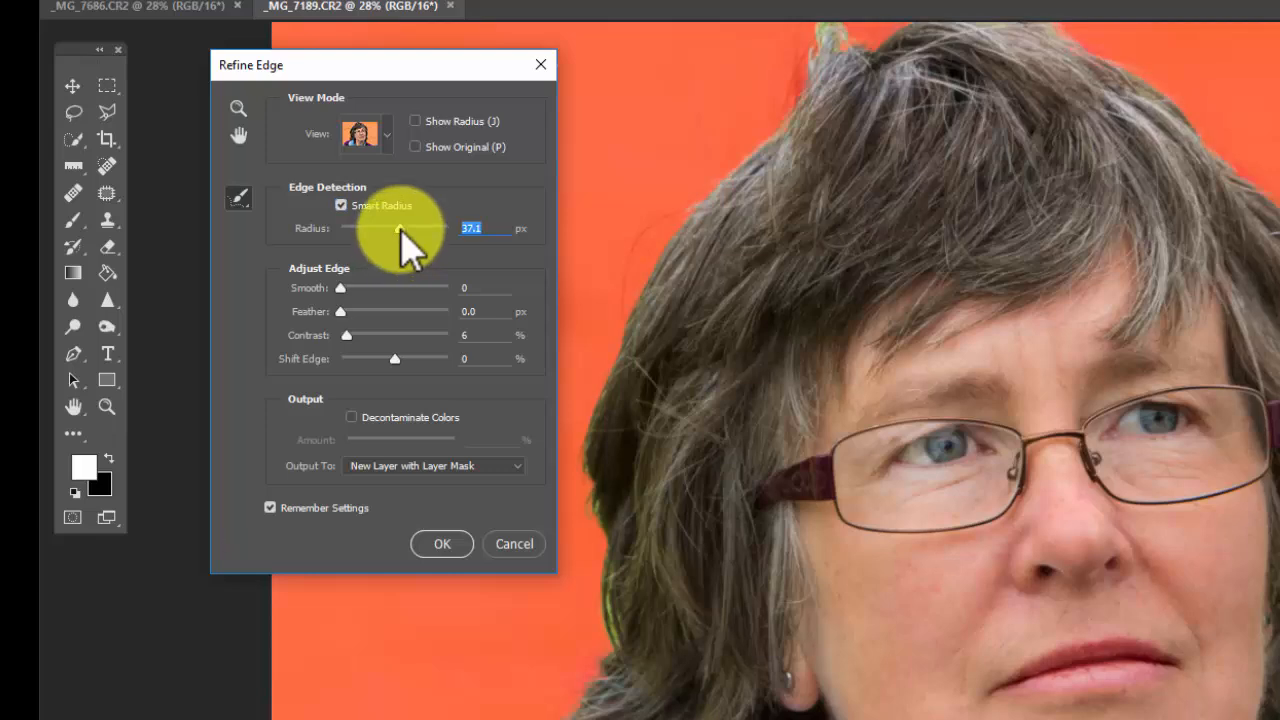
{"action": "left_click_drag", "start_coordinate": [400, 228], "coordinate": [424, 230]}
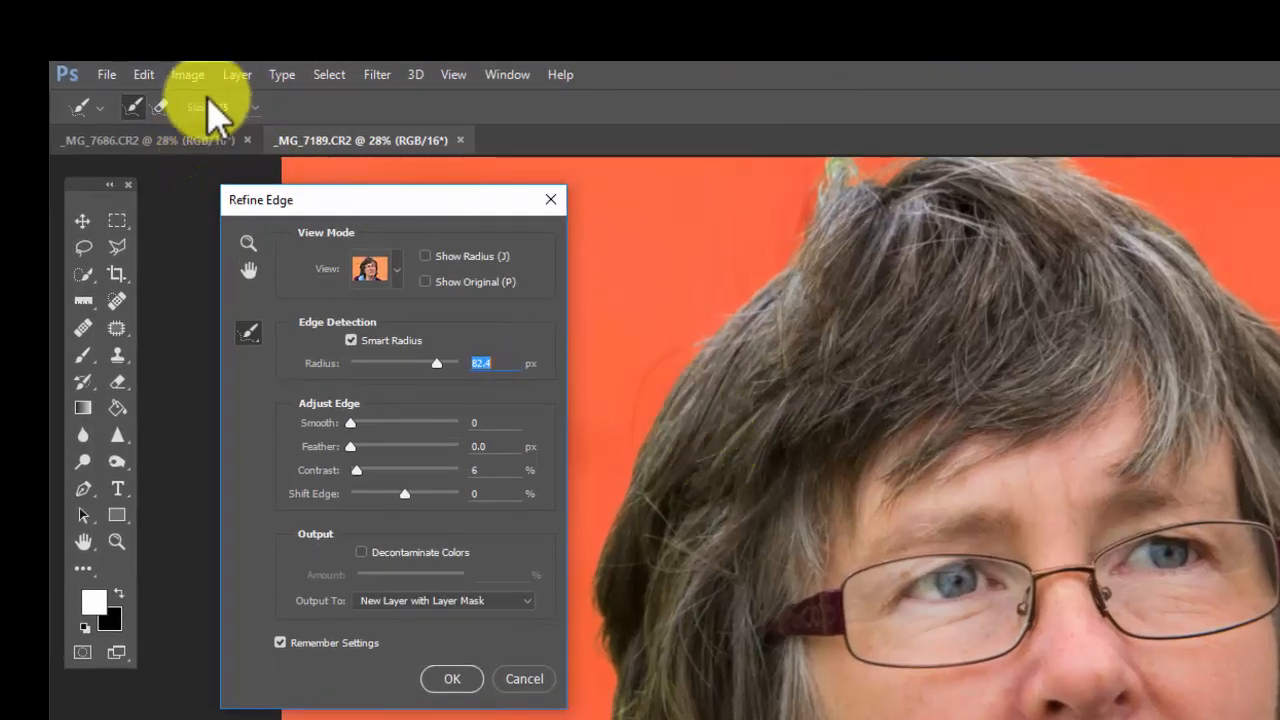
{"action": "left_click", "coordinate": [221, 109]}
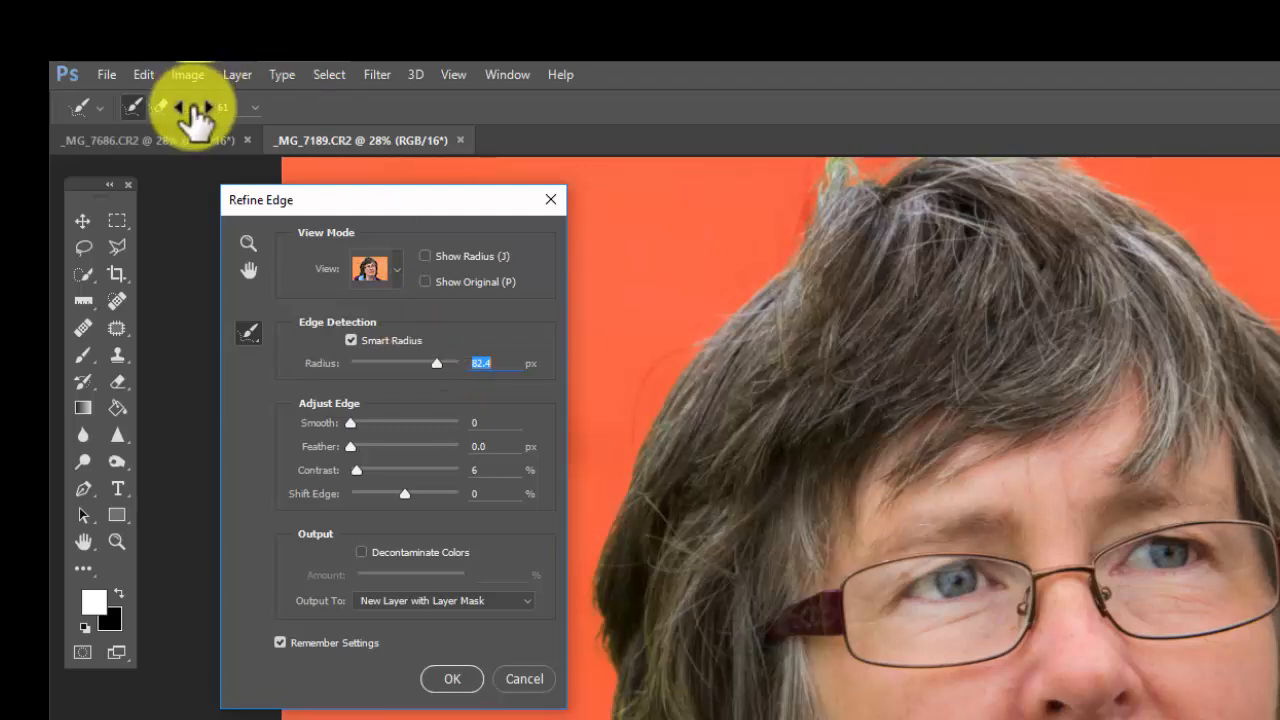
{"action": "left_click_drag", "start_coordinate": [186, 114], "coordinate": [232, 122]}
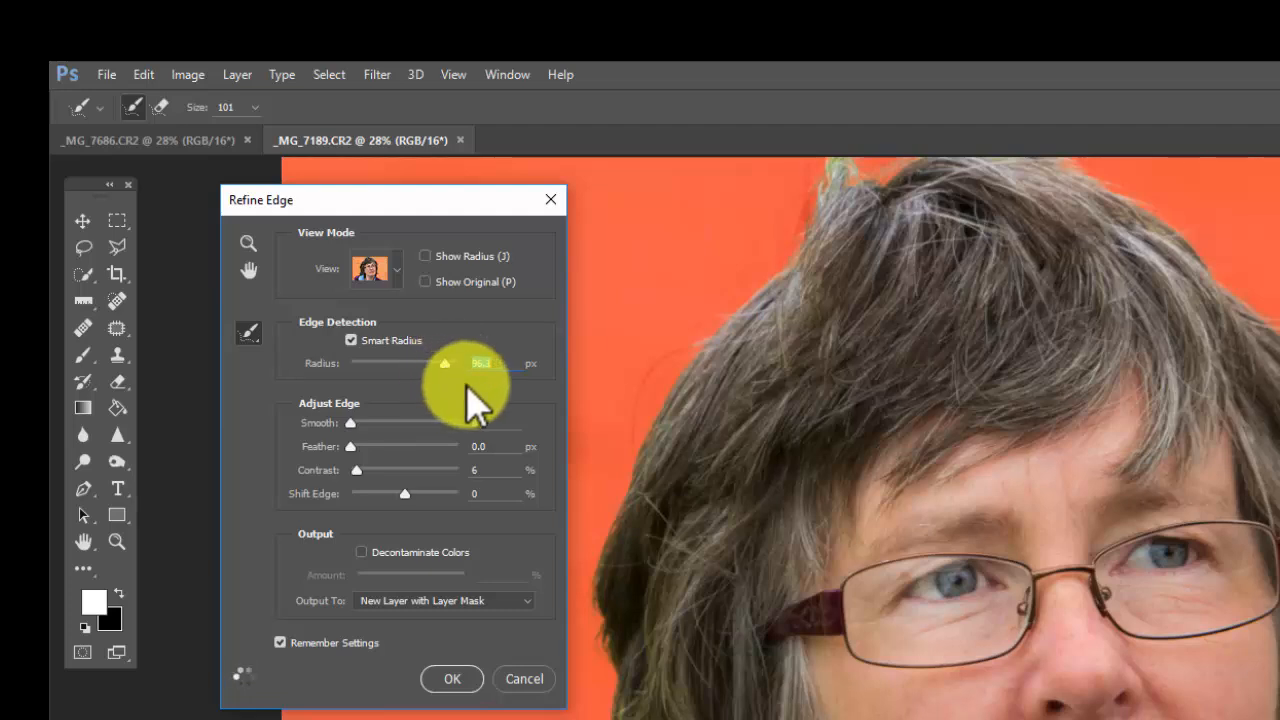
- Preview the selection in every view mode from Marching Ants through Reveal Layer, and return to Overlay
{"action": "left_click", "coordinate": [399, 268]}
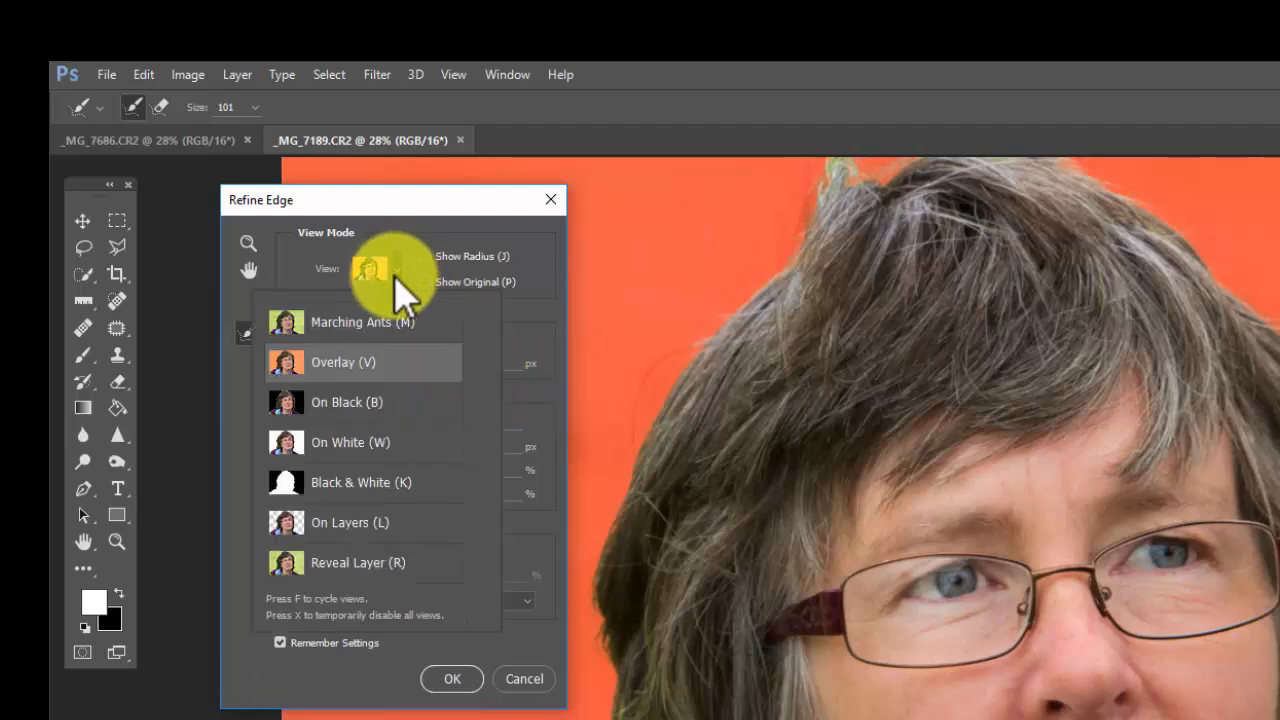
{"action": "left_click", "coordinate": [366, 331]}
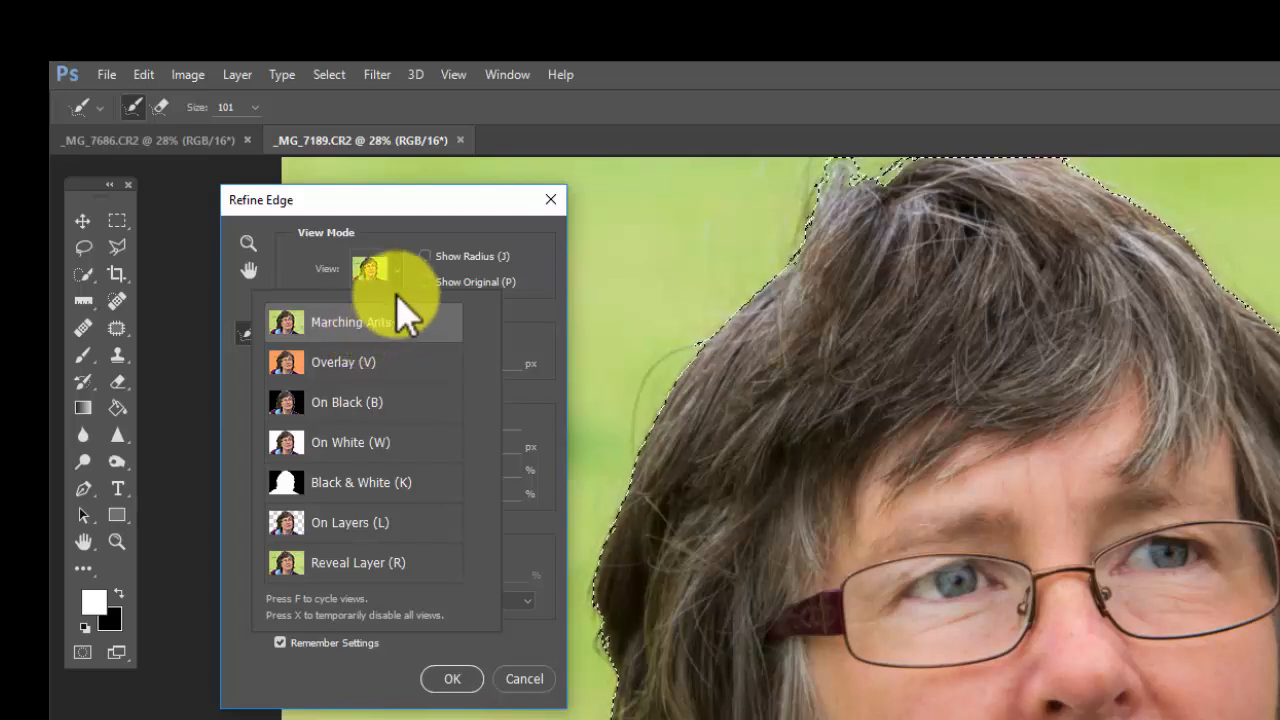
{"action": "left_click", "coordinate": [362, 370]}
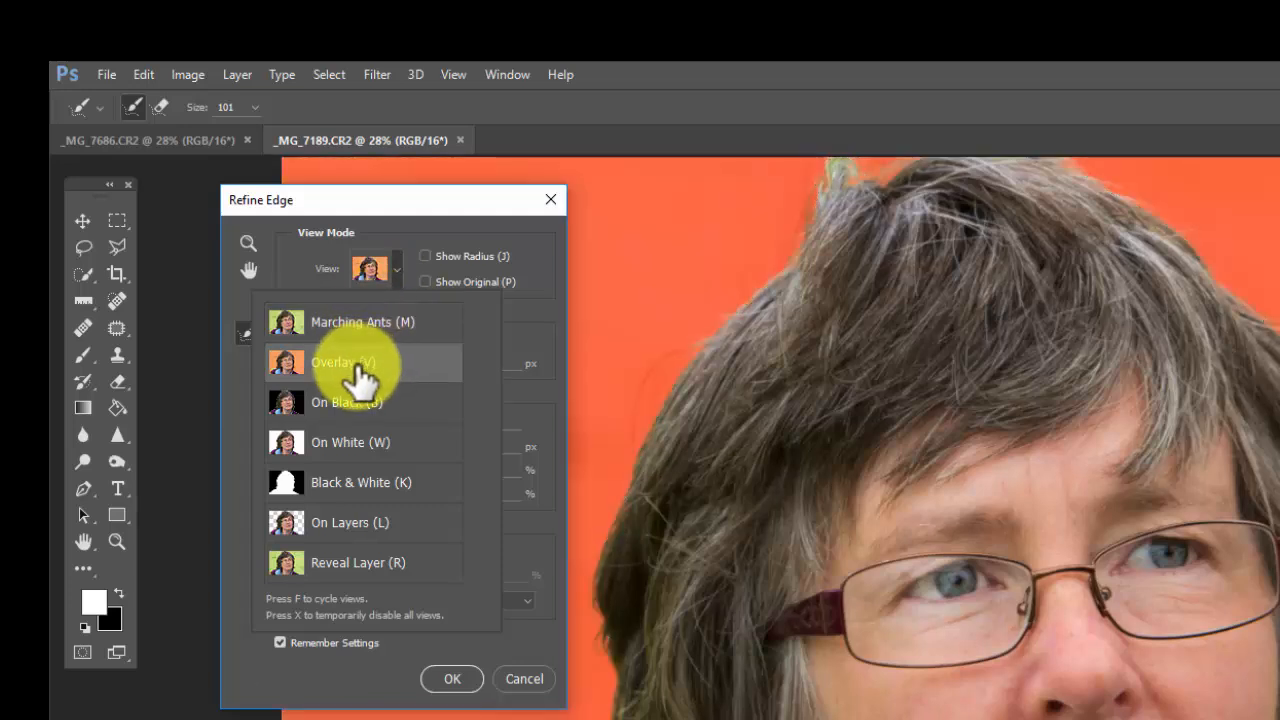
{"action": "left_click", "coordinate": [408, 402]}
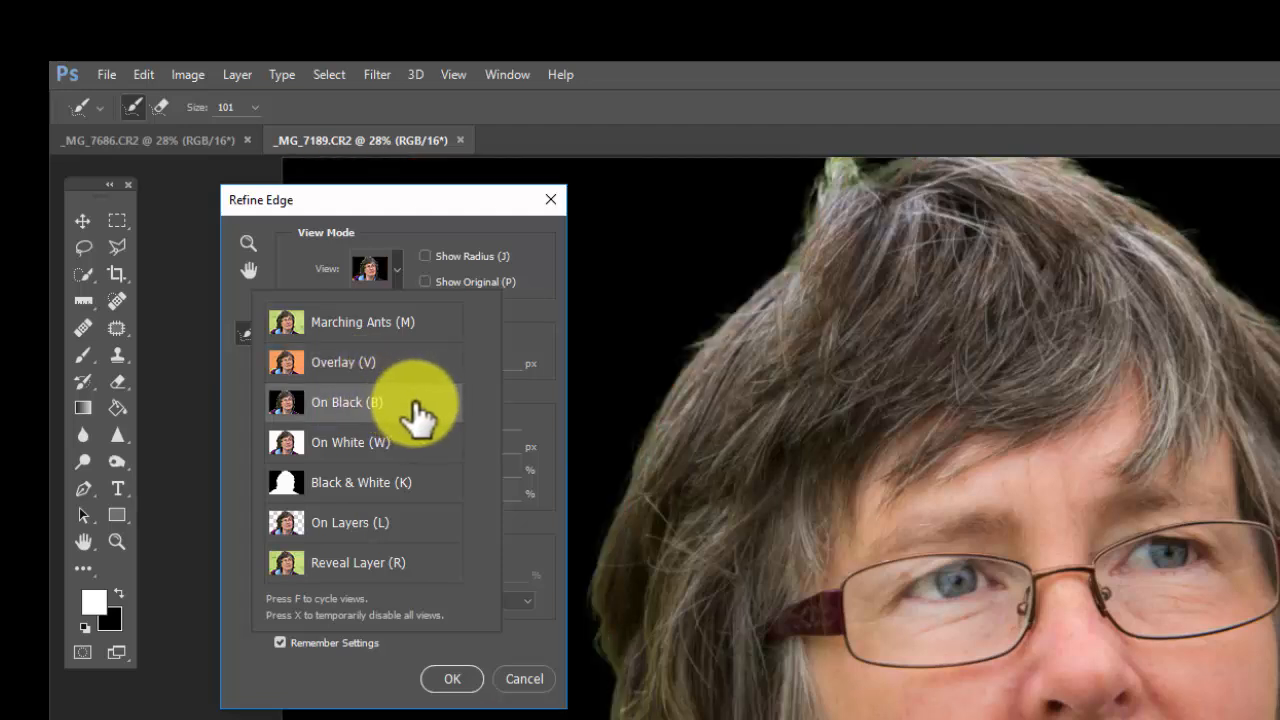
{"action": "left_click", "coordinate": [417, 455]}
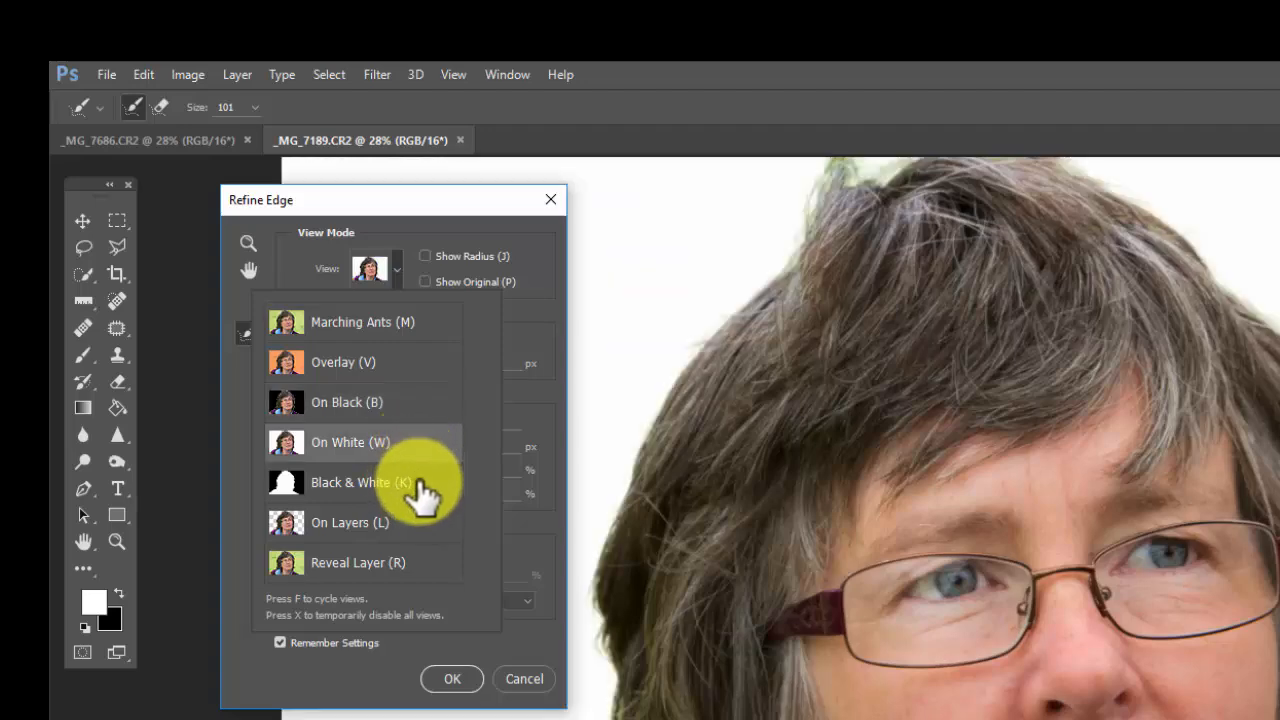
{"action": "left_click", "coordinate": [425, 487]}
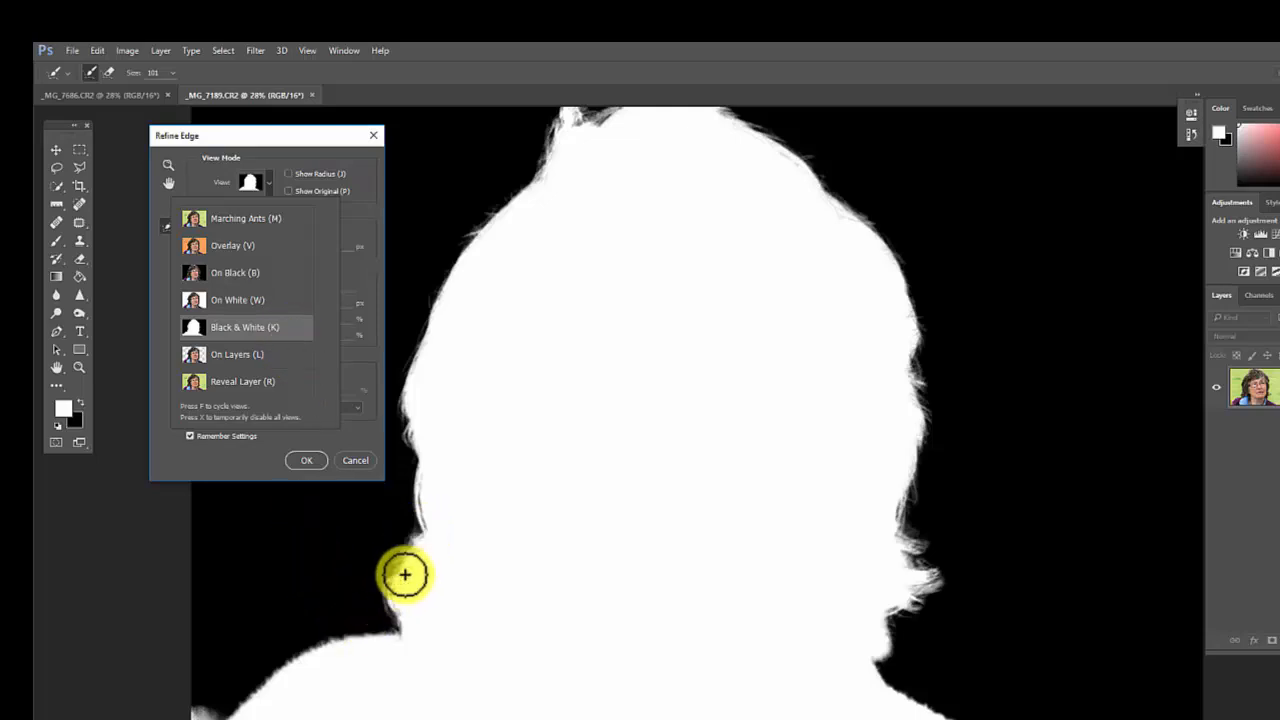
{"action": "left_click", "coordinate": [287, 358]}
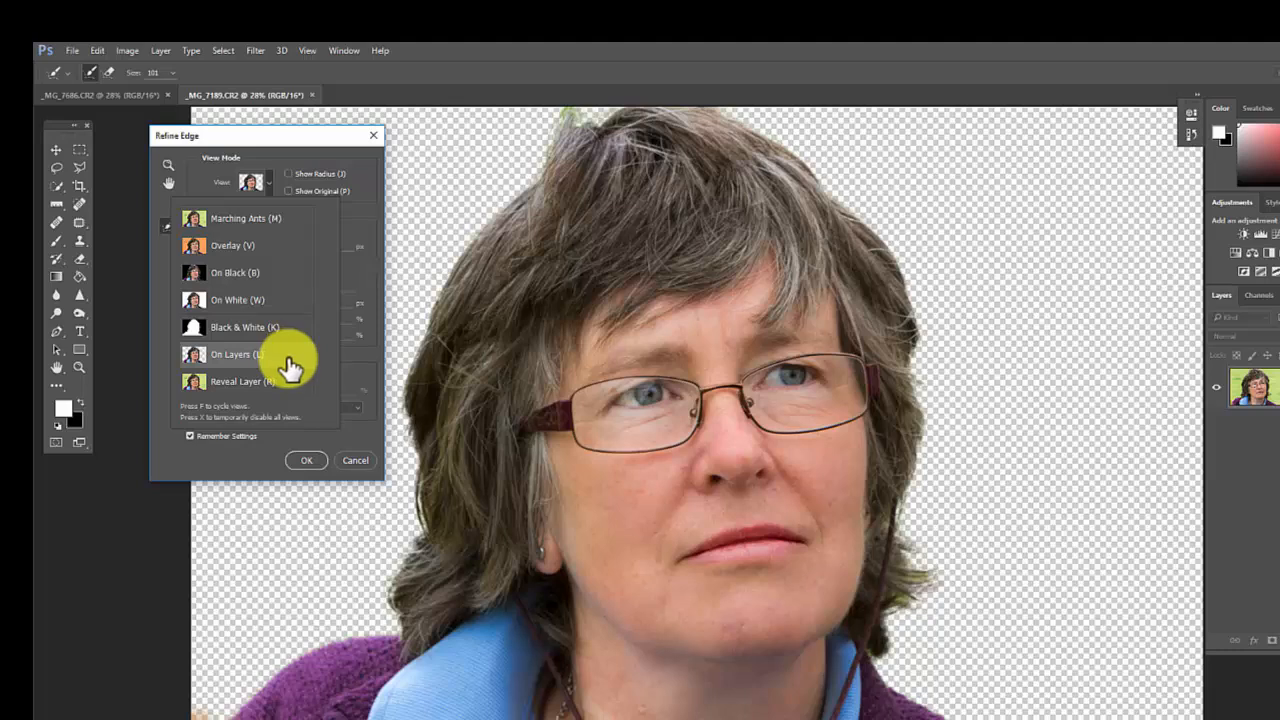
{"action": "left_click", "coordinate": [290, 384]}
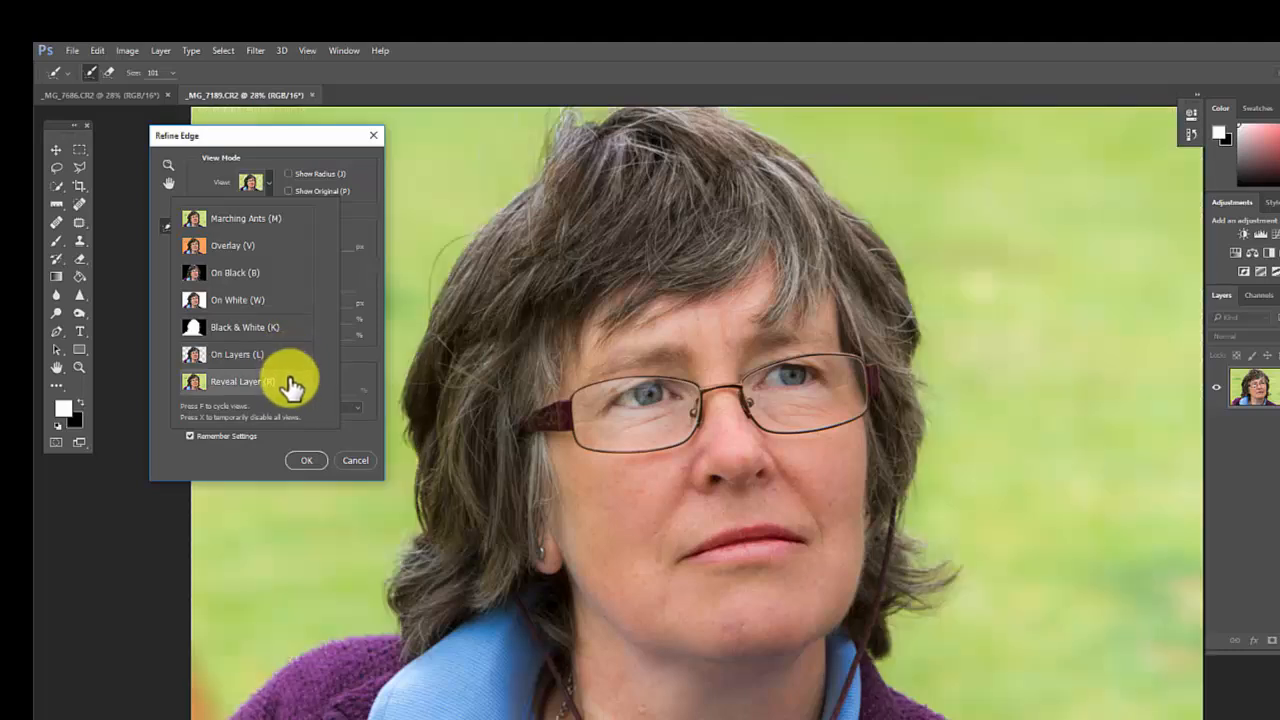
{"action": "left_click", "coordinate": [282, 248]}
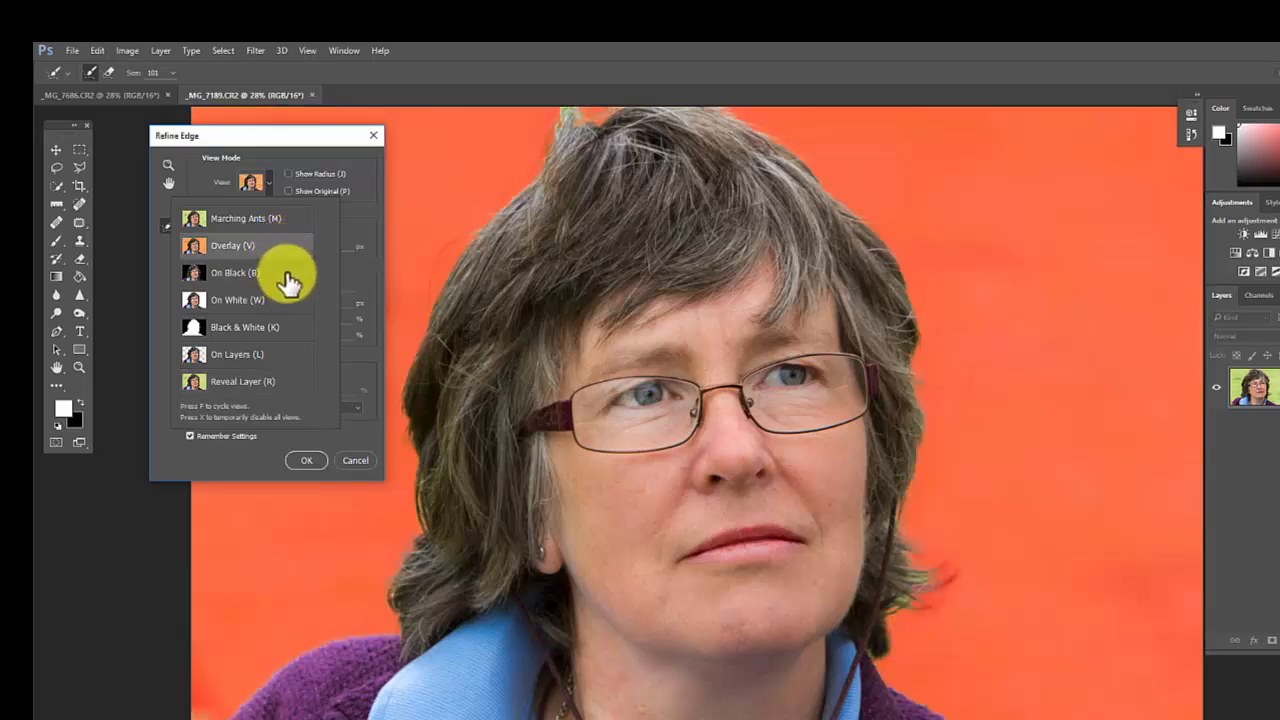
{"action": "left_click", "coordinate": [271, 151]}
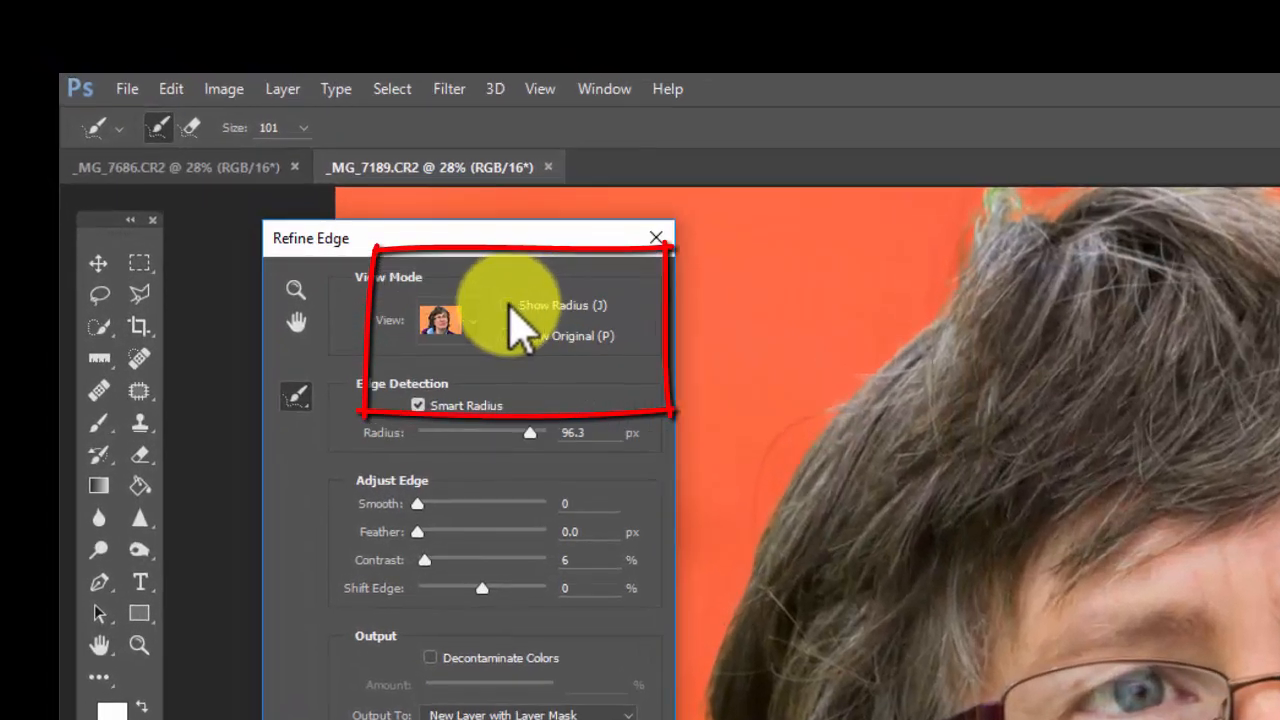
- Show the detection radius, compare the edge band with Smart Radius off and on, and hide the radius again
{"action": "left_click", "coordinate": [506, 305]}
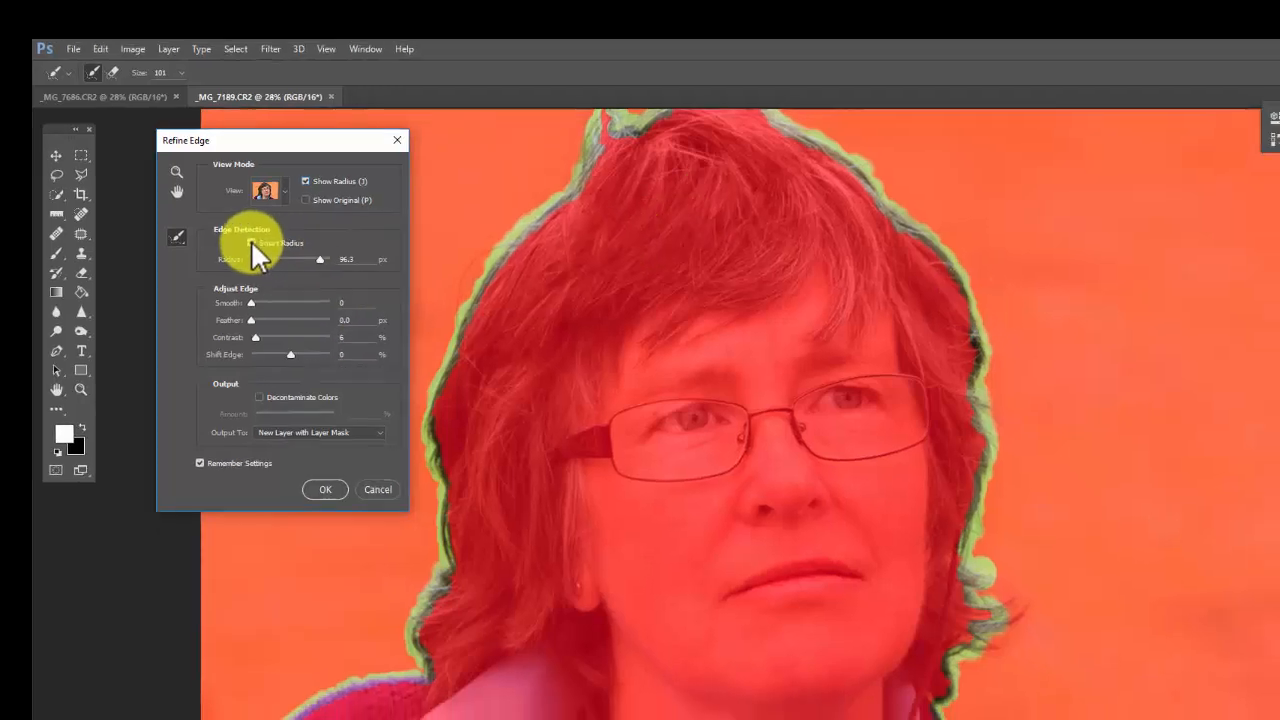
{"action": "left_click", "coordinate": [261, 252]}
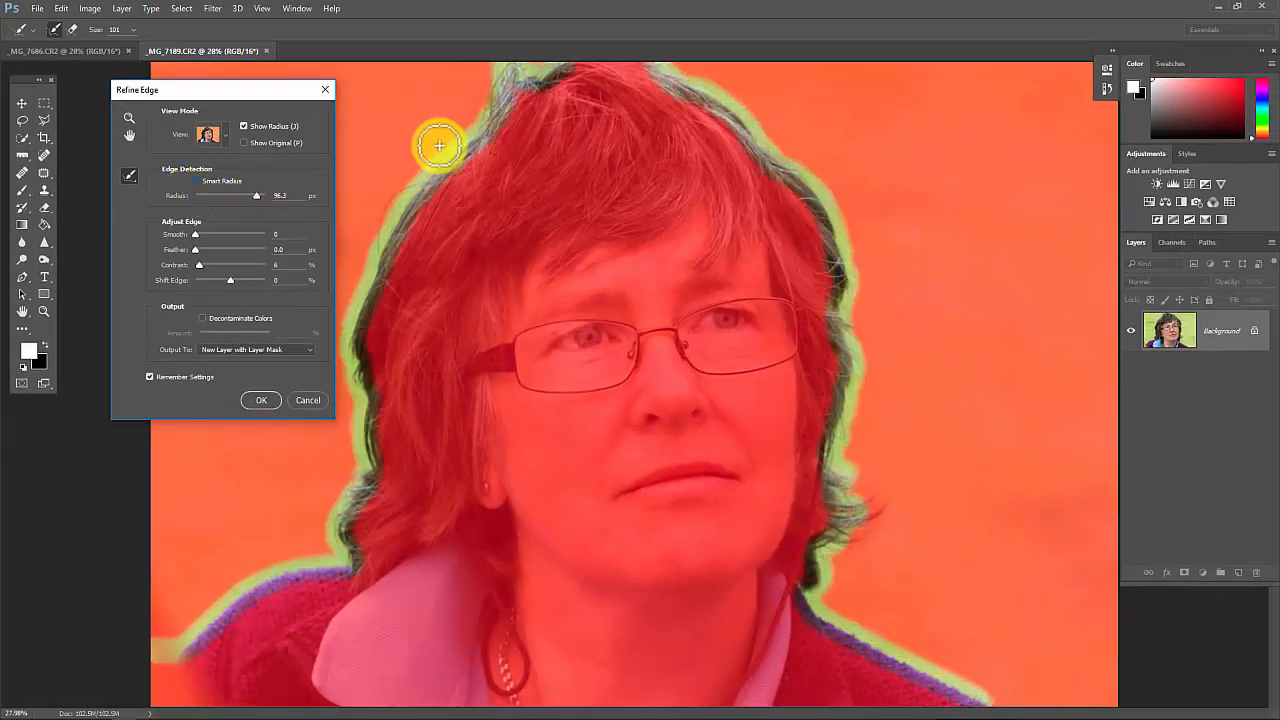
{"action": "left_click", "coordinate": [197, 181]}
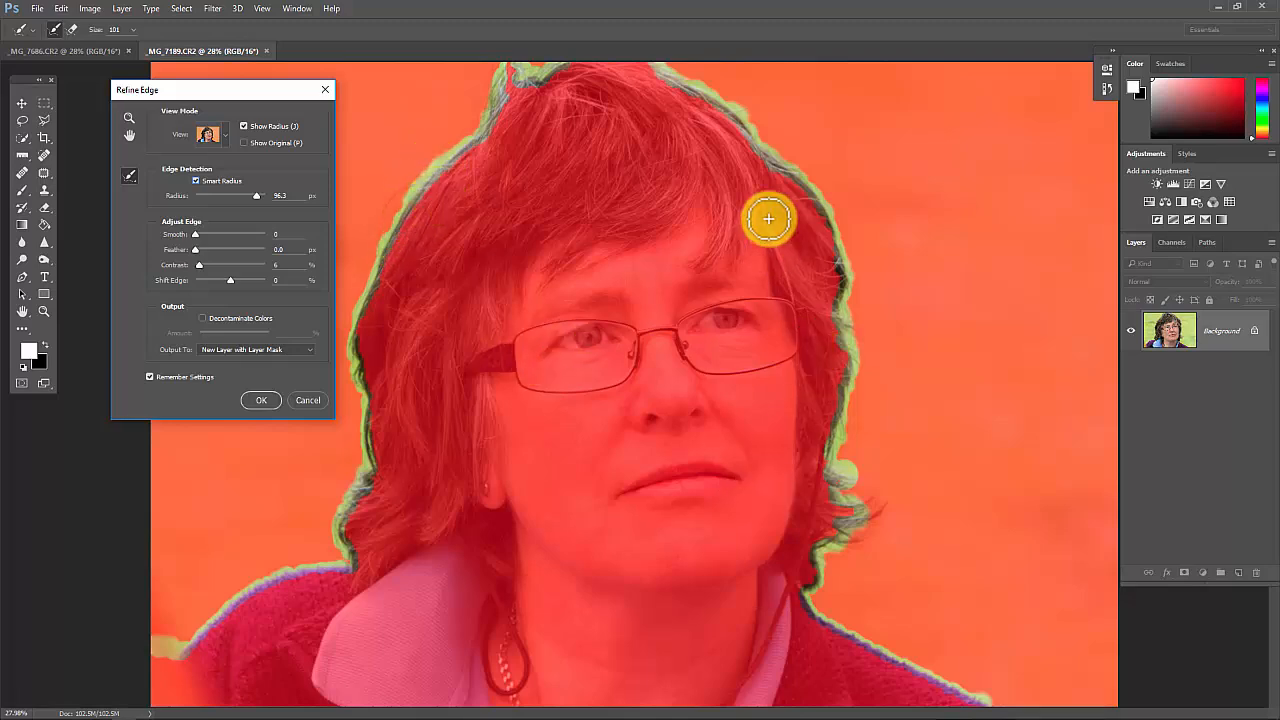
{"action": "left_click", "coordinate": [241, 137]}
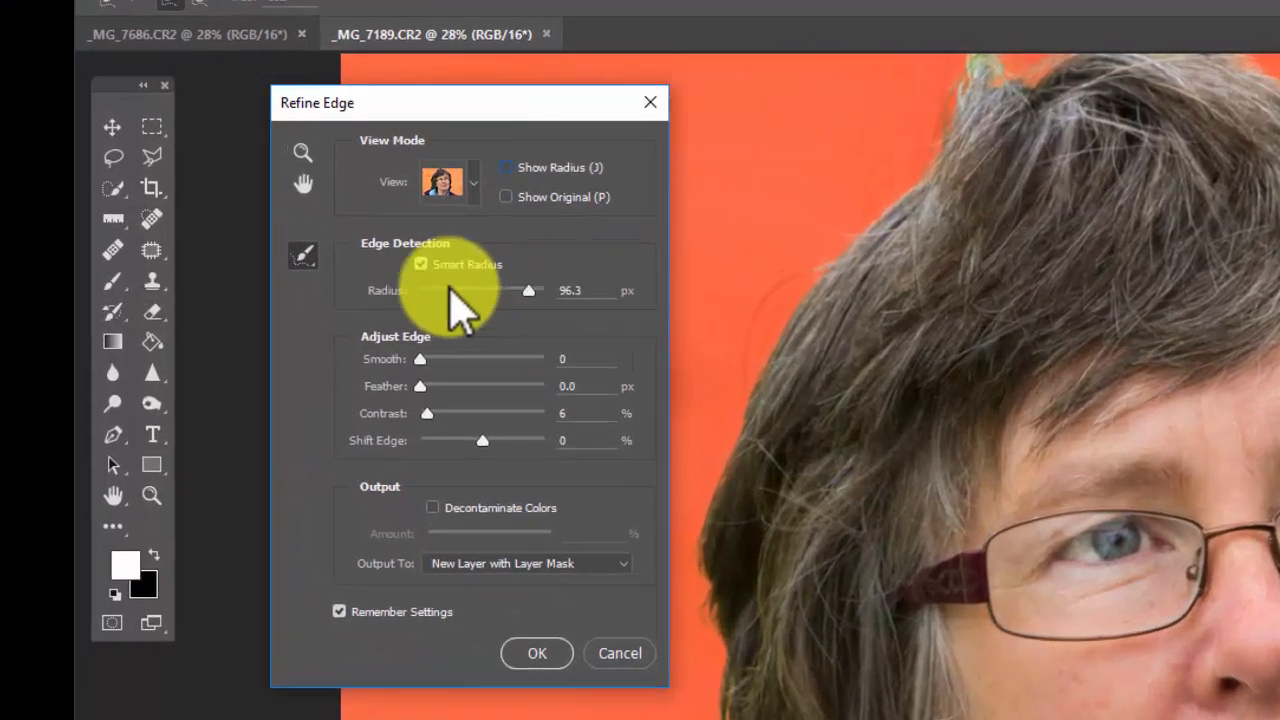
- Brush with the Refine Radius Tool along the hair outline, from the crown down both sides to the collar
{"action": "left_click", "coordinate": [312, 257]}
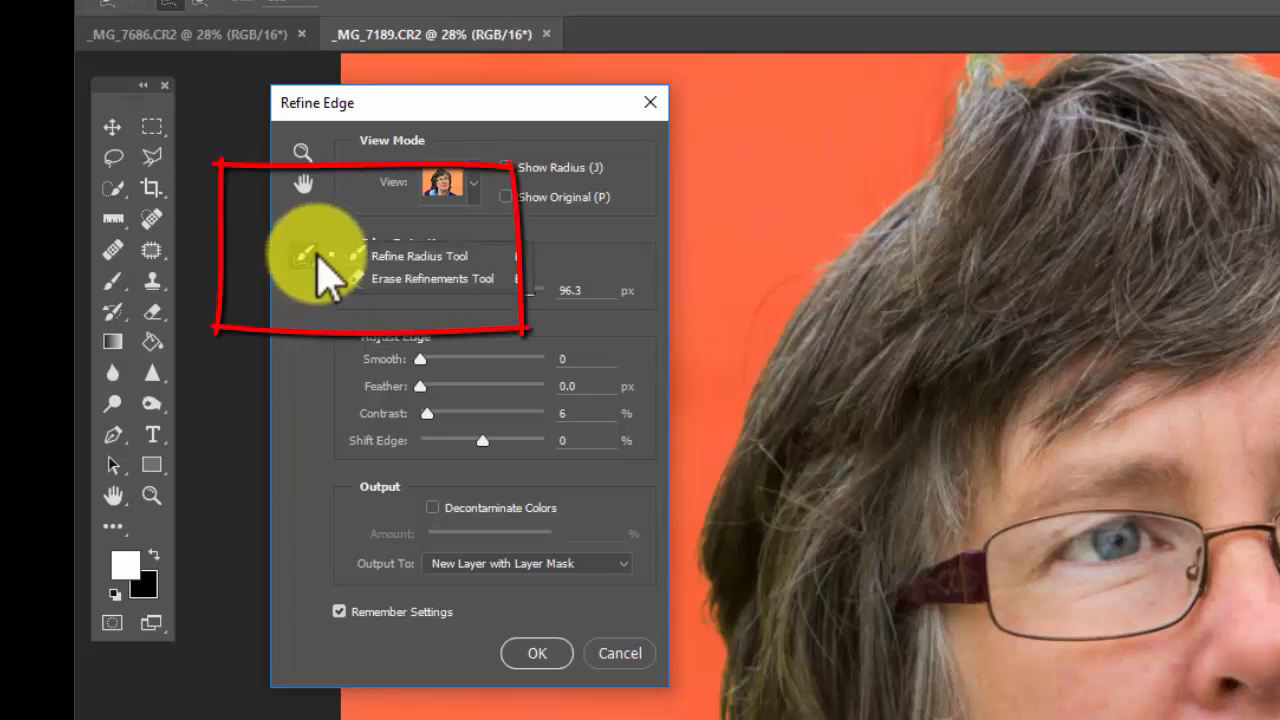
{"action": "left_click", "coordinate": [348, 257]}
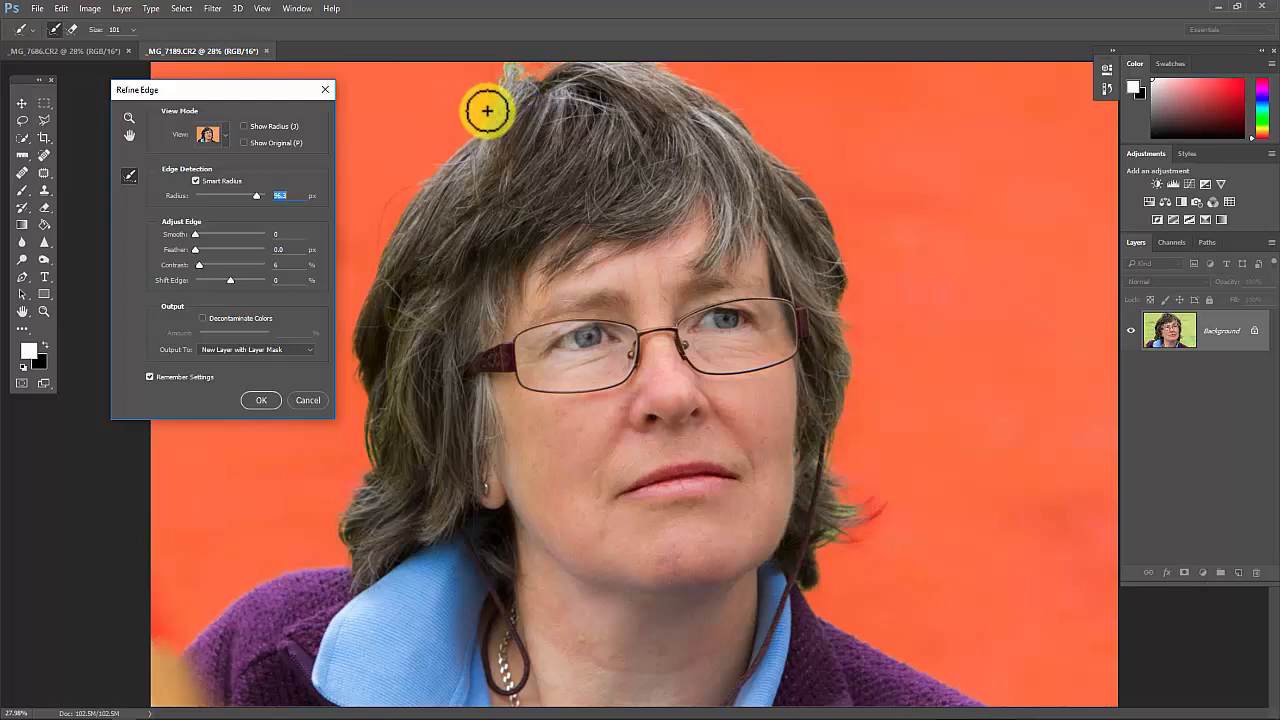
{"action": "mouse_move", "coordinate": [497, 66]}
{"action": "left_mouse_down"}
{"action": "mouse_move", "coordinate": [561, 63]}
{"action": "mouse_move", "coordinate": [489, 102]}
{"action": "mouse_move", "coordinate": [489, 70]}
{"action": "mouse_move", "coordinate": [476, 133]}
{"action": "mouse_move", "coordinate": [484, 118]}
{"action": "mouse_move", "coordinate": [508, 131]}
{"action": "mouse_move", "coordinate": [564, 80]}
{"action": "mouse_move", "coordinate": [532, 91]}
{"action": "mouse_move", "coordinate": [516, 73]}
{"action": "mouse_move", "coordinate": [436, 179]}
{"action": "left_mouse_up"}
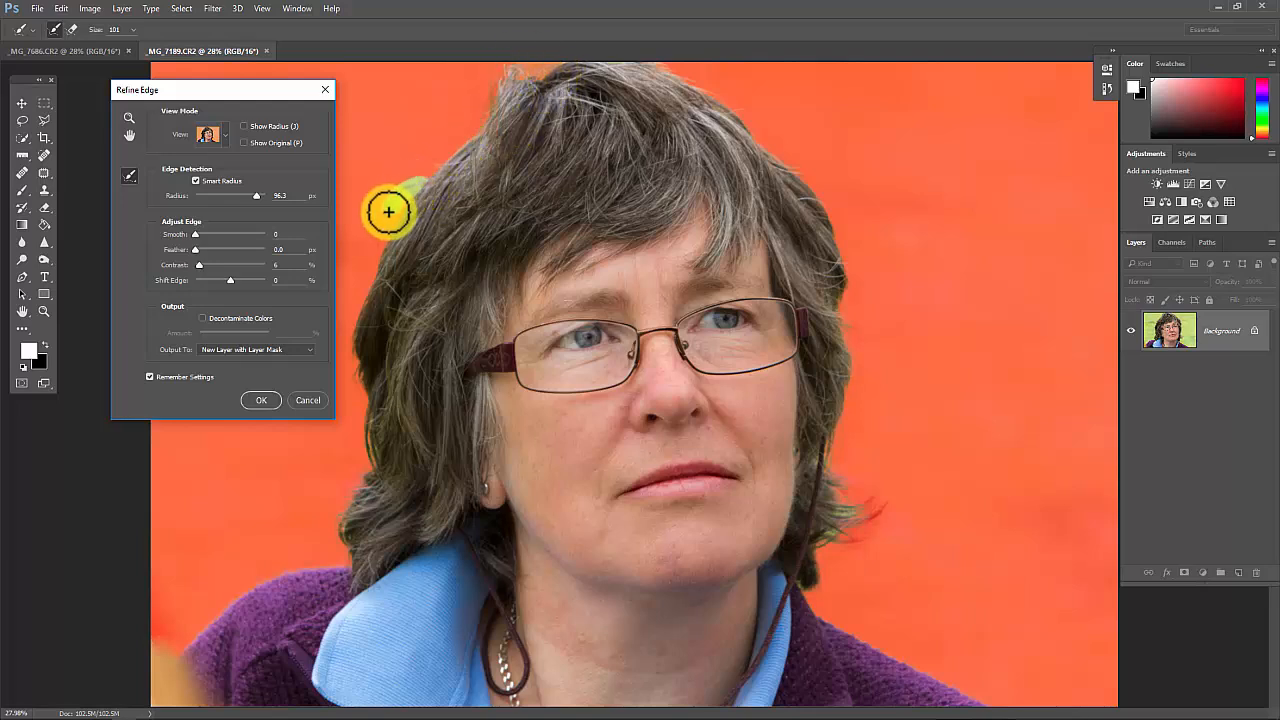
{"action": "mouse_move", "coordinate": [381, 260]}
{"action": "left_mouse_down"}
{"action": "mouse_move", "coordinate": [429, 224]}
{"action": "mouse_move", "coordinate": [439, 183]}
{"action": "mouse_move", "coordinate": [422, 178]}
{"action": "mouse_move", "coordinate": [436, 205]}
{"action": "mouse_move", "coordinate": [429, 291]}
{"action": "left_mouse_up"}
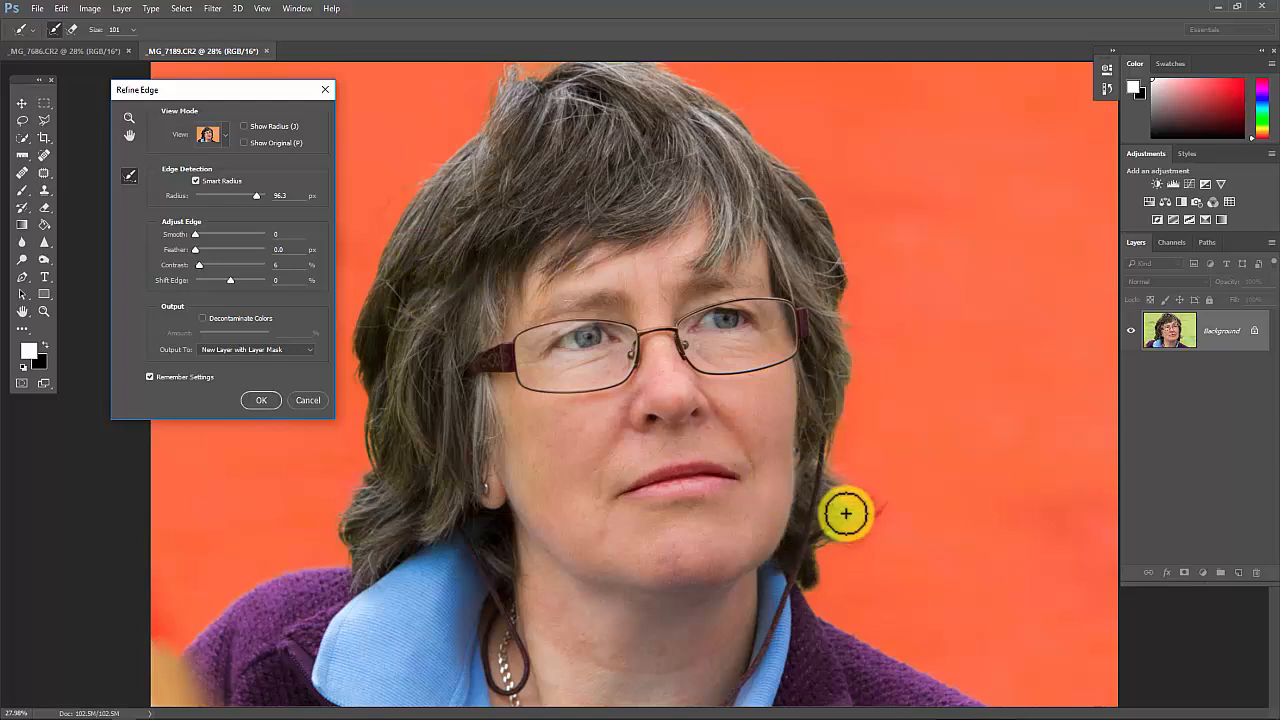
{"action": "mouse_move", "coordinate": [848, 513]}
{"action": "left_mouse_down"}
{"action": "mouse_move", "coordinate": [884, 507]}
{"action": "mouse_move", "coordinate": [864, 521]}
{"action": "mouse_move", "coordinate": [887, 497]}
{"action": "mouse_move", "coordinate": [841, 529]}
{"action": "mouse_move", "coordinate": [851, 541]}
{"action": "mouse_move", "coordinate": [817, 546]}
{"action": "mouse_move", "coordinate": [804, 593]}
{"action": "mouse_move", "coordinate": [859, 495]}
{"action": "mouse_move", "coordinate": [826, 474]}
{"action": "mouse_move", "coordinate": [845, 500]}
{"action": "mouse_move", "coordinate": [843, 470]}
{"action": "left_mouse_up"}
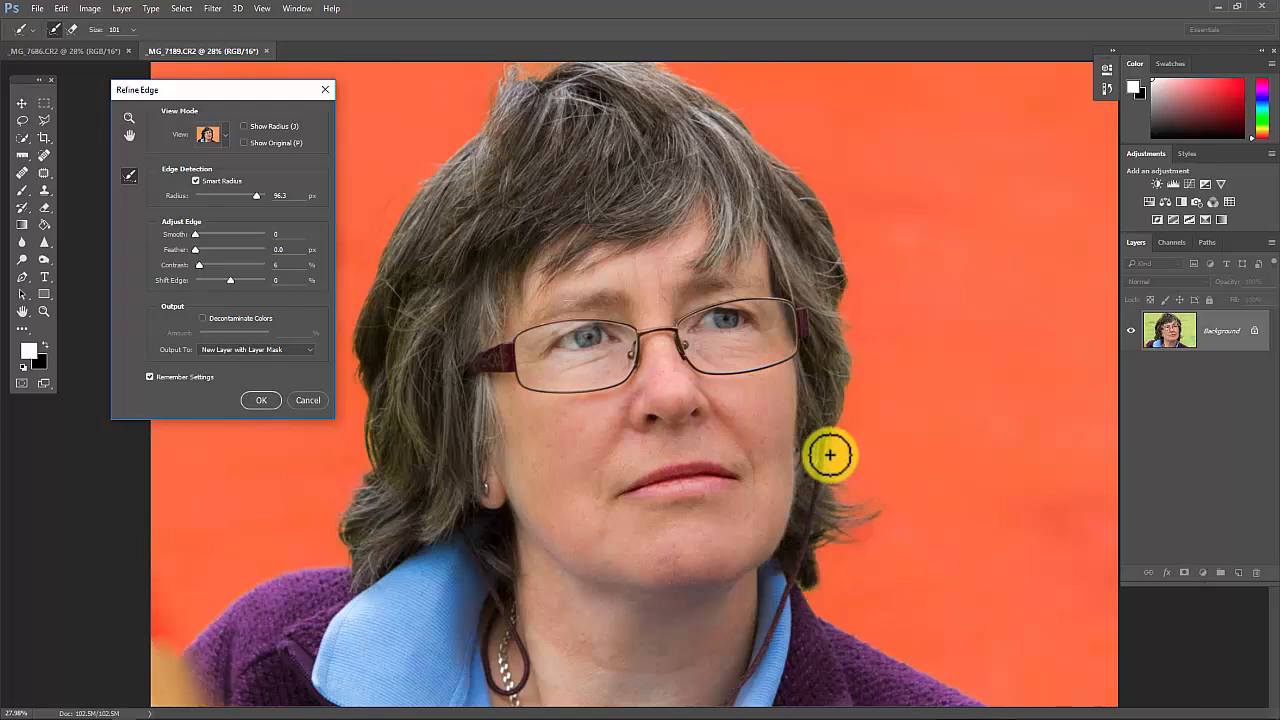
{"action": "mouse_move", "coordinate": [841, 416]}
{"action": "left_mouse_down"}
{"action": "mouse_move", "coordinate": [852, 340]}
{"action": "mouse_move", "coordinate": [840, 245]}
{"action": "left_mouse_up"}
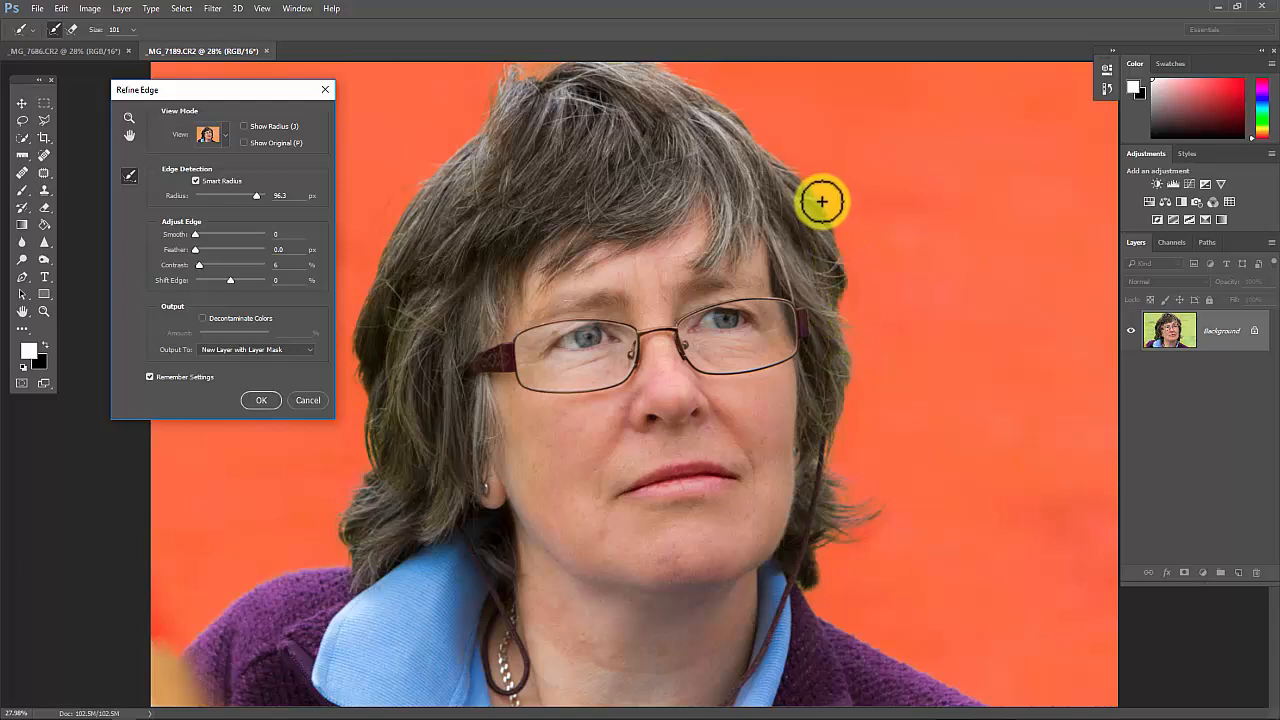
{"action": "mouse_move", "coordinate": [821, 202]}
{"action": "left_mouse_down"}
{"action": "mouse_move", "coordinate": [838, 235]}
{"action": "mouse_move", "coordinate": [834, 206]}
{"action": "mouse_move", "coordinate": [845, 253]}
{"action": "mouse_move", "coordinate": [846, 232]}
{"action": "mouse_move", "coordinate": [853, 263]}
{"action": "mouse_move", "coordinate": [864, 258]}
{"action": "mouse_move", "coordinate": [850, 271]}
{"action": "mouse_move", "coordinate": [874, 242]}
{"action": "mouse_move", "coordinate": [885, 258]}
{"action": "mouse_move", "coordinate": [790, 355]}
{"action": "mouse_move", "coordinate": [873, 295]}
{"action": "mouse_move", "coordinate": [849, 341]}
{"action": "mouse_move", "coordinate": [863, 318]}
{"action": "mouse_move", "coordinate": [826, 294]}
{"action": "left_mouse_up"}
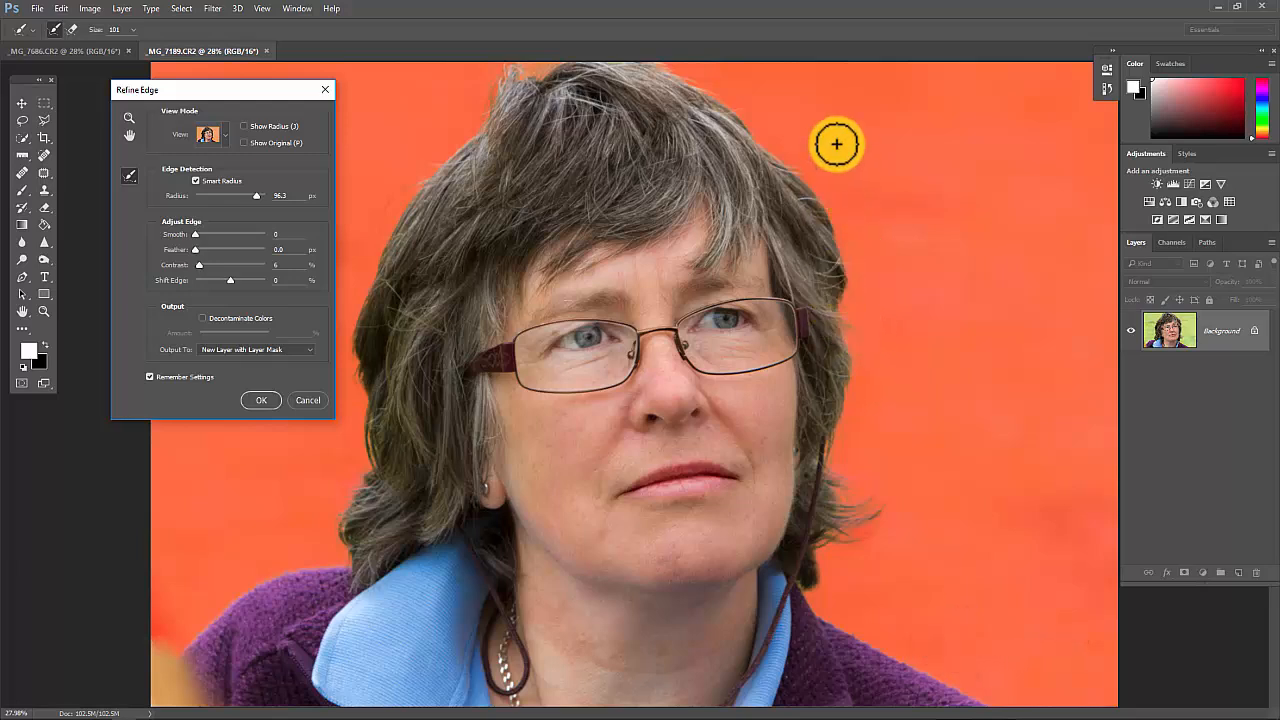
{"action": "mouse_move", "coordinate": [797, 160]}
{"action": "left_mouse_down"}
{"action": "mouse_move", "coordinate": [745, 128]}
{"action": "mouse_move", "coordinate": [726, 92]}
{"action": "mouse_move", "coordinate": [713, 112]}
{"action": "mouse_move", "coordinate": [659, 61]}
{"action": "mouse_move", "coordinate": [722, 71]}
{"action": "mouse_move", "coordinate": [672, 76]}
{"action": "left_mouse_up"}
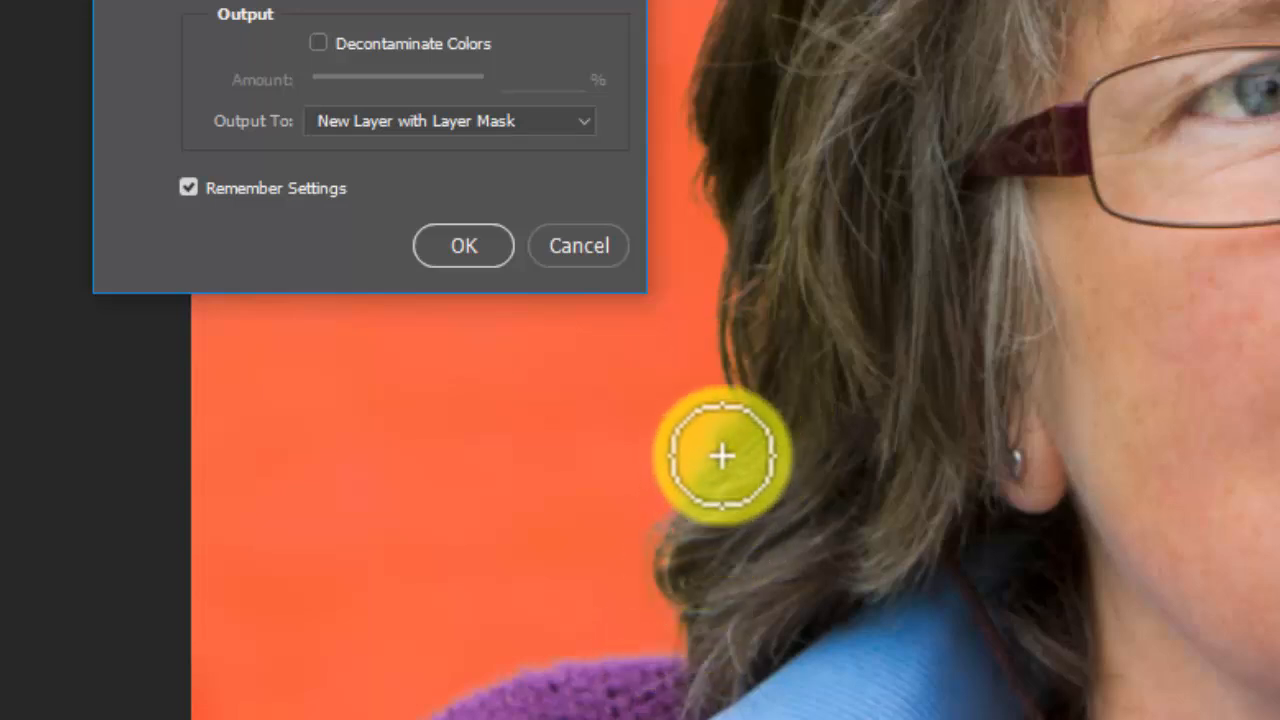
{"action": "mouse_move", "coordinate": [723, 454]}
{"action": "left_mouse_down"}
{"action": "mouse_move", "coordinate": [711, 443]}
{"action": "mouse_move", "coordinate": [677, 531]}
{"action": "mouse_move", "coordinate": [663, 594]}
{"action": "mouse_move", "coordinate": [683, 634]}
{"action": "left_mouse_up"}
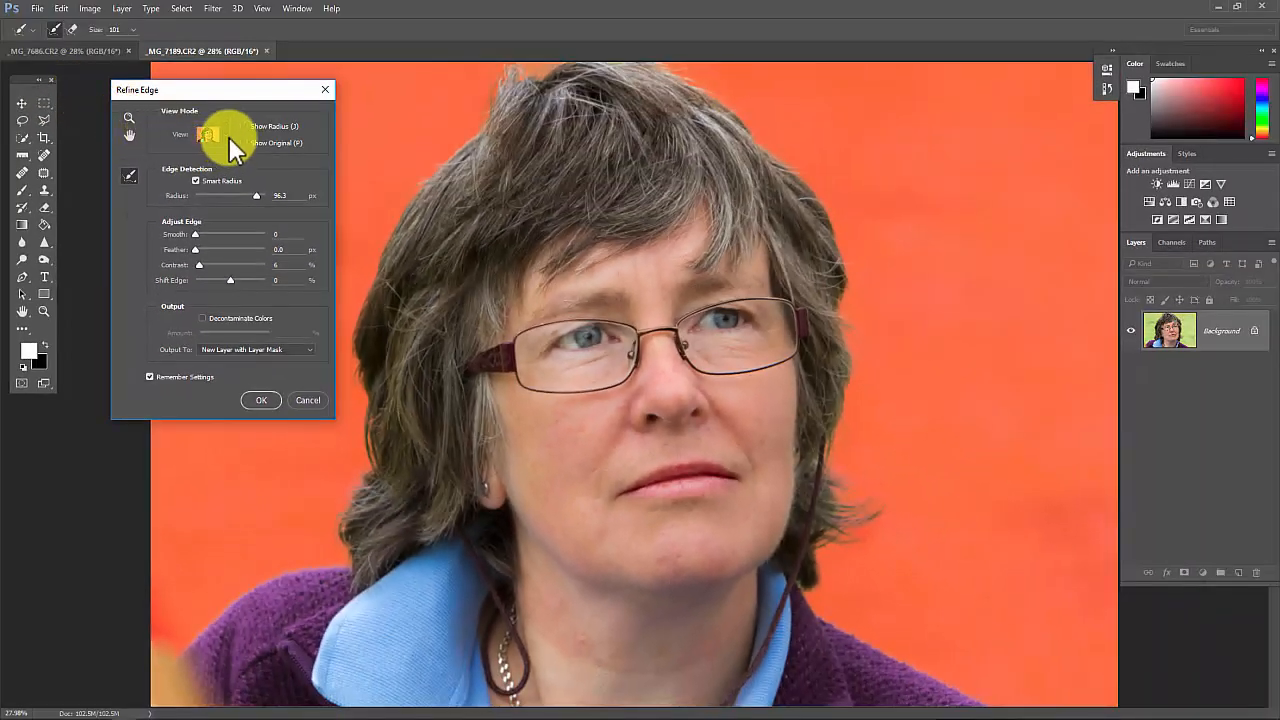
- Check the refined selection in the Black & White view and return to Overlay
{"action": "left_click", "coordinate": [226, 136]}
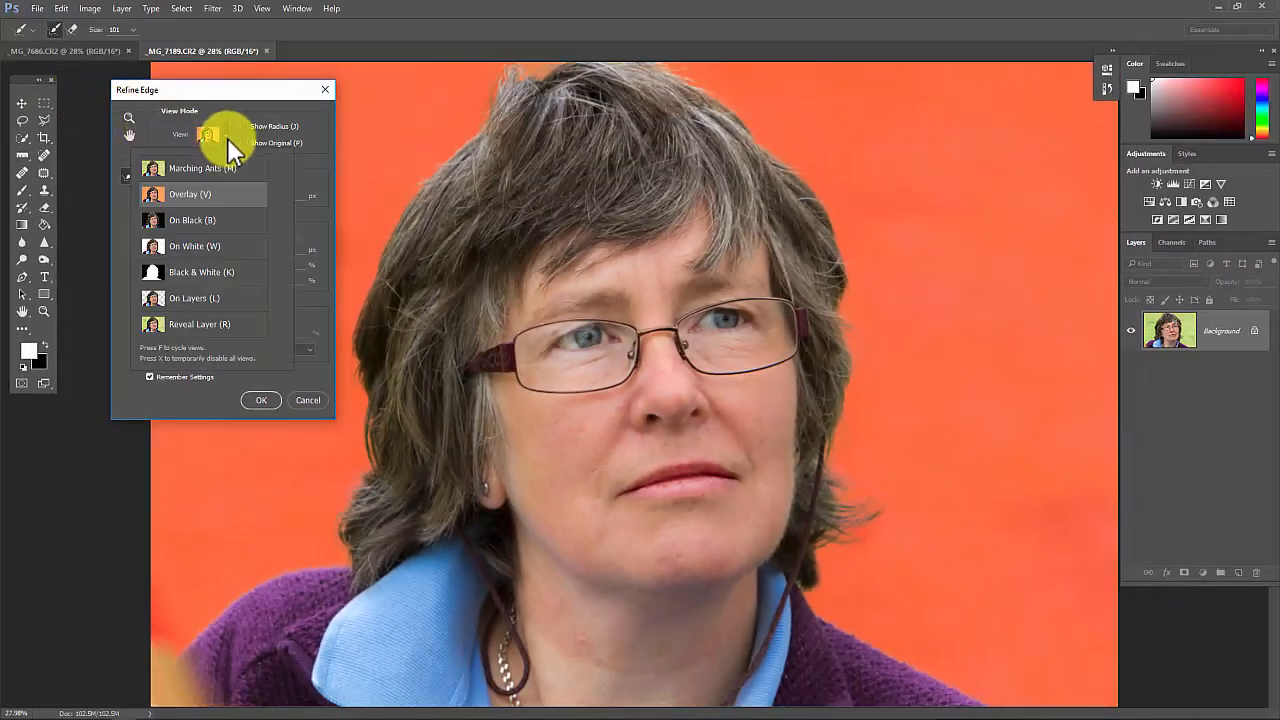
{"action": "left_click", "coordinate": [195, 272]}
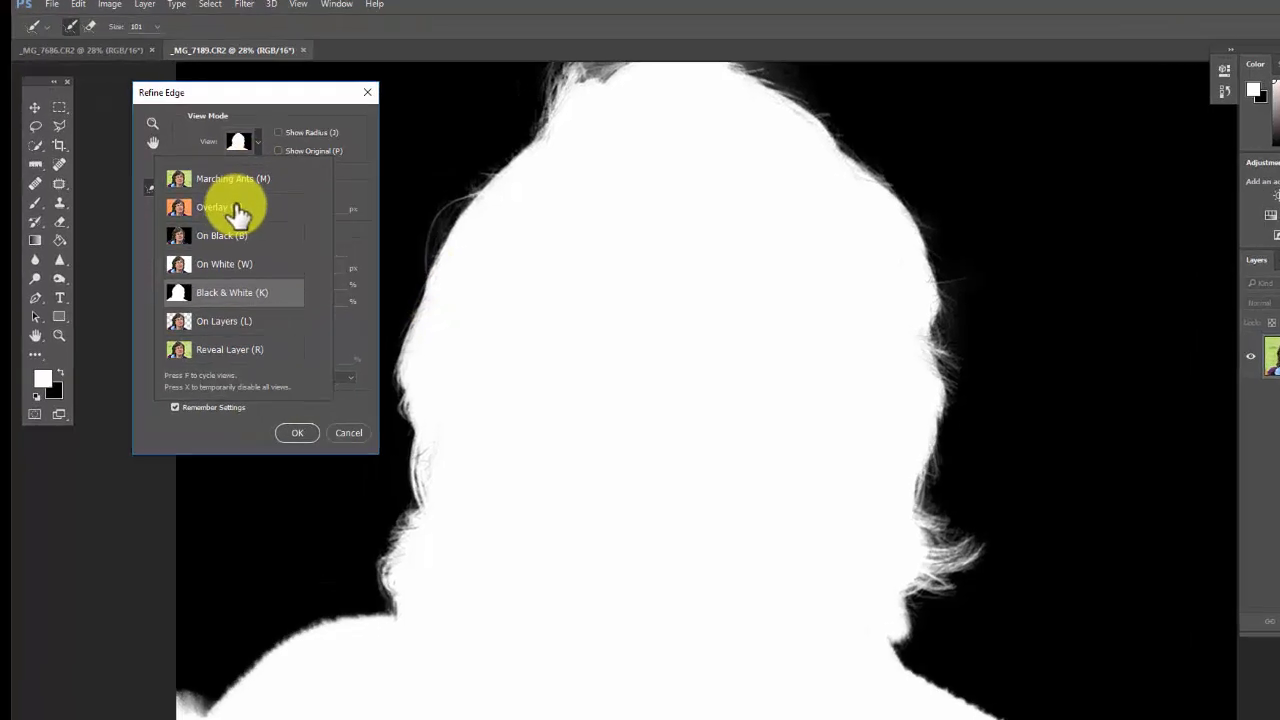
{"action": "left_click", "coordinate": [237, 212]}
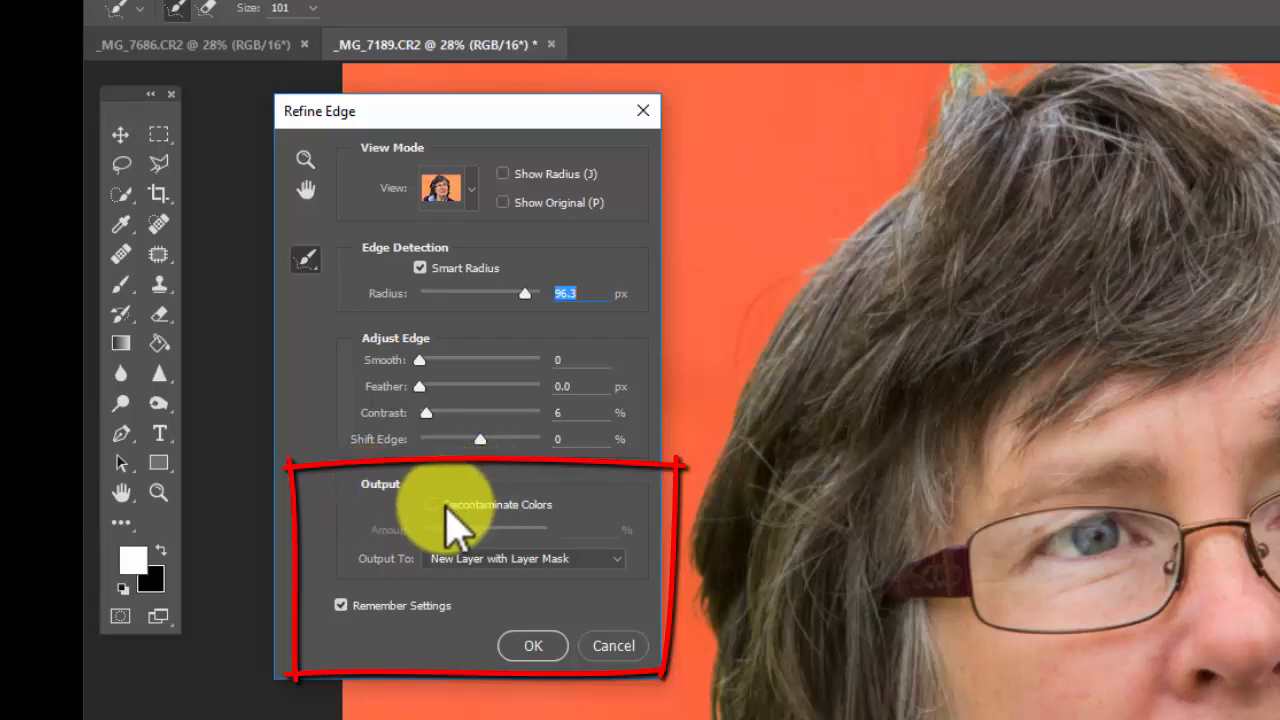
- Output the refined selection to New Layer with Layer Mask, with Decontaminate Colors on at 76%
{"action": "left_click", "coordinate": [598, 556]}
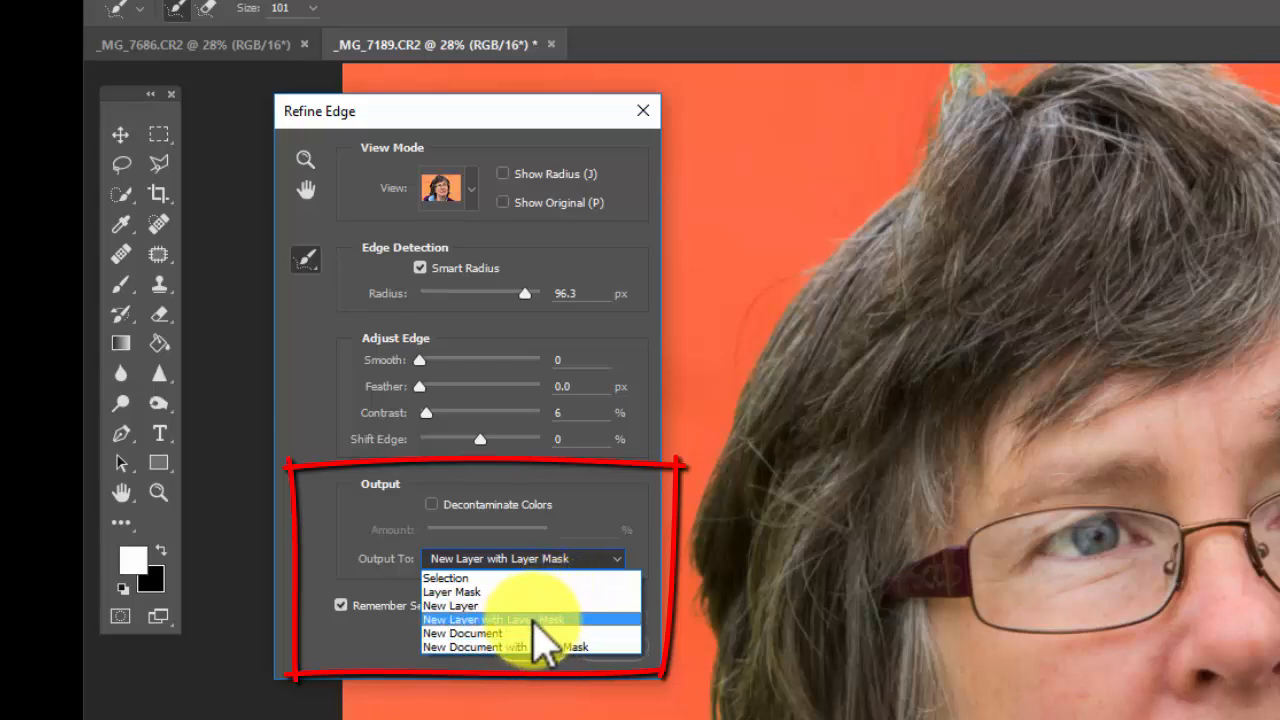
{"action": "left_click", "coordinate": [540, 620]}
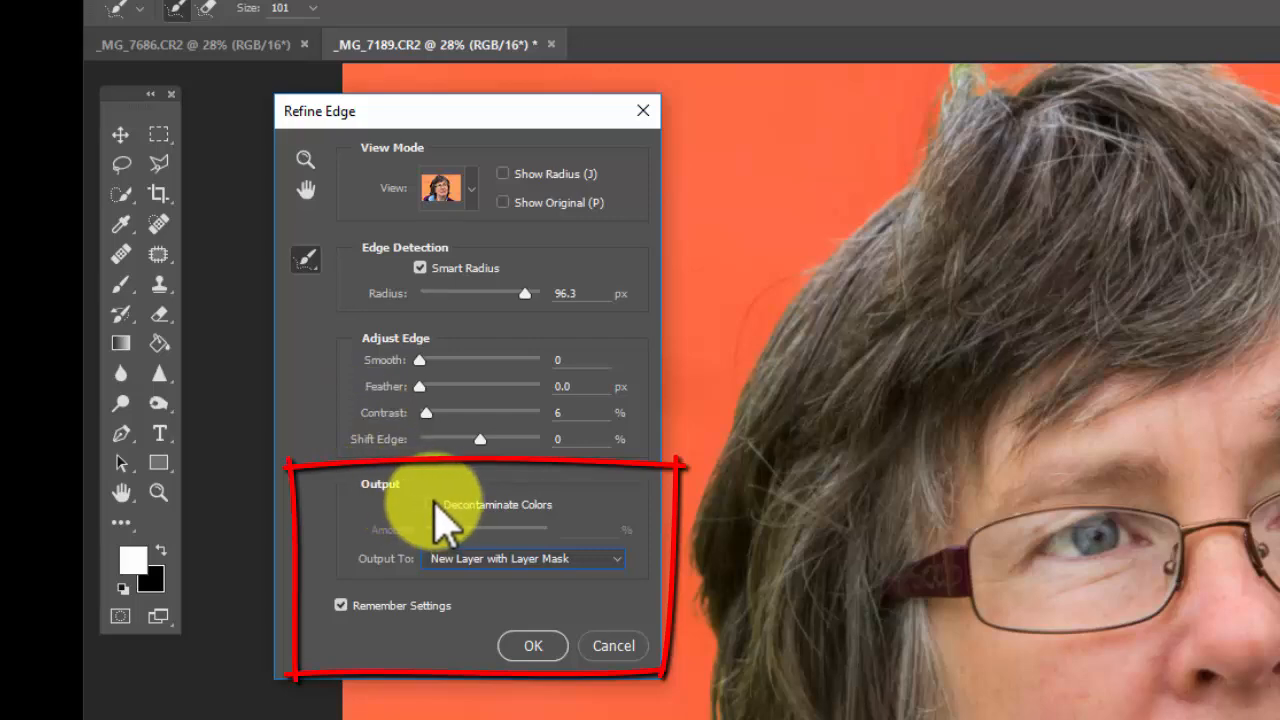
{"action": "left_click", "coordinate": [433, 504]}
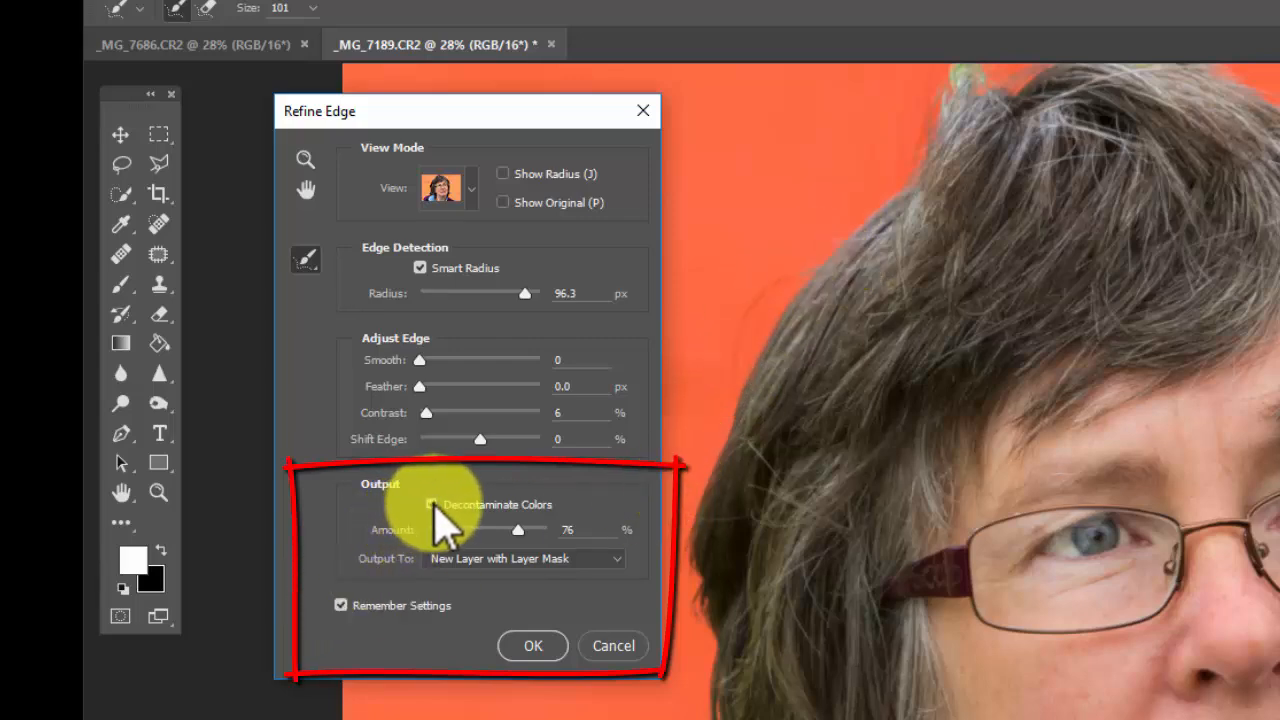
{"action": "left_click", "coordinate": [432, 505]}
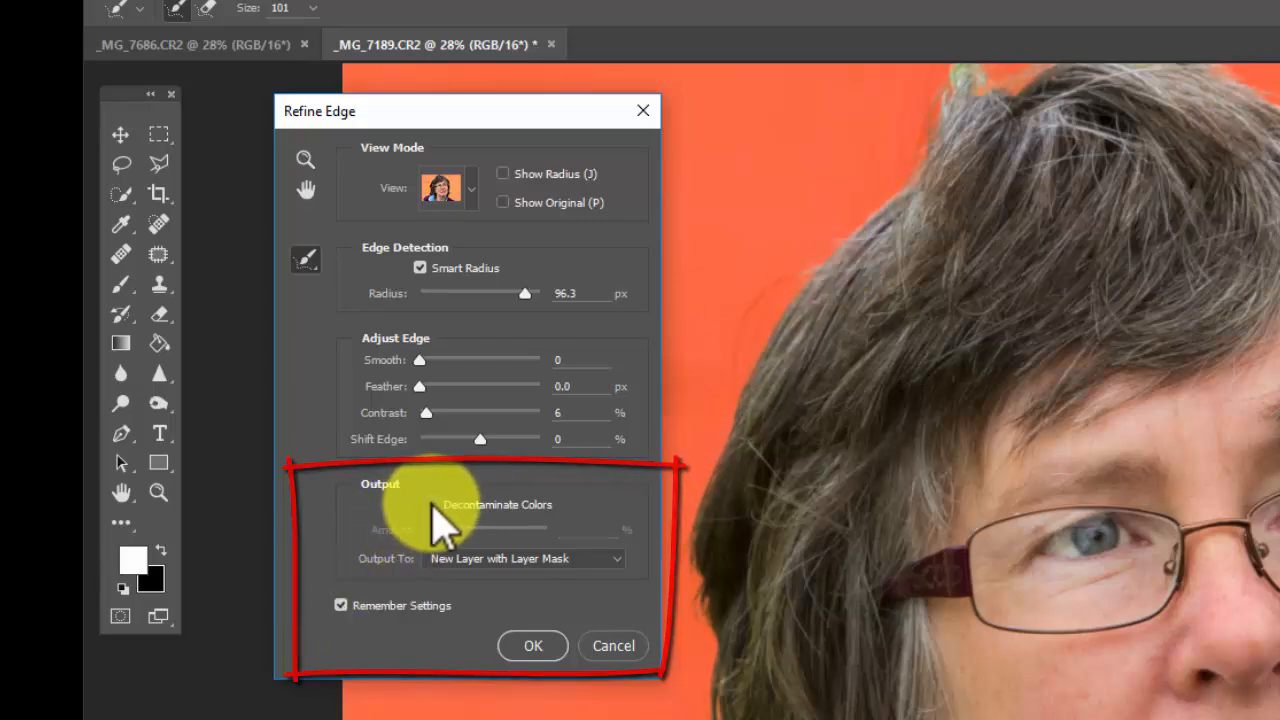
{"action": "left_click", "coordinate": [432, 505]}
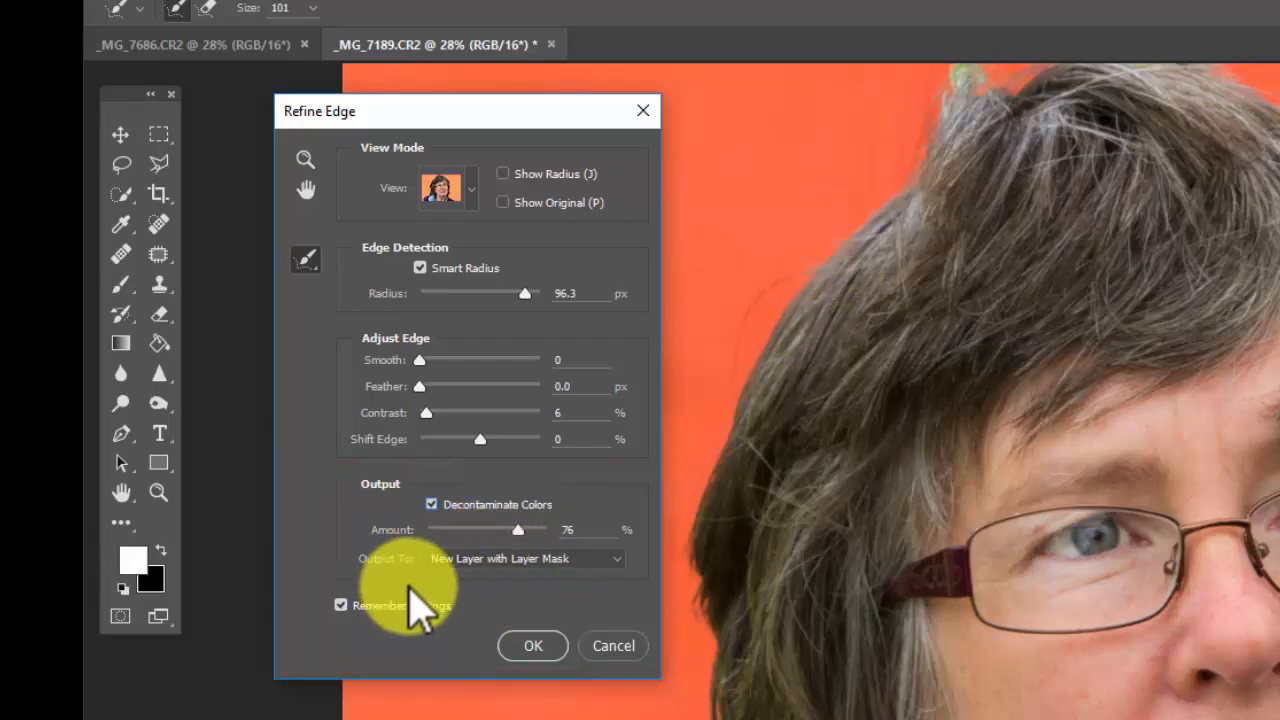
{"action": "left_click", "coordinate": [537, 645]}
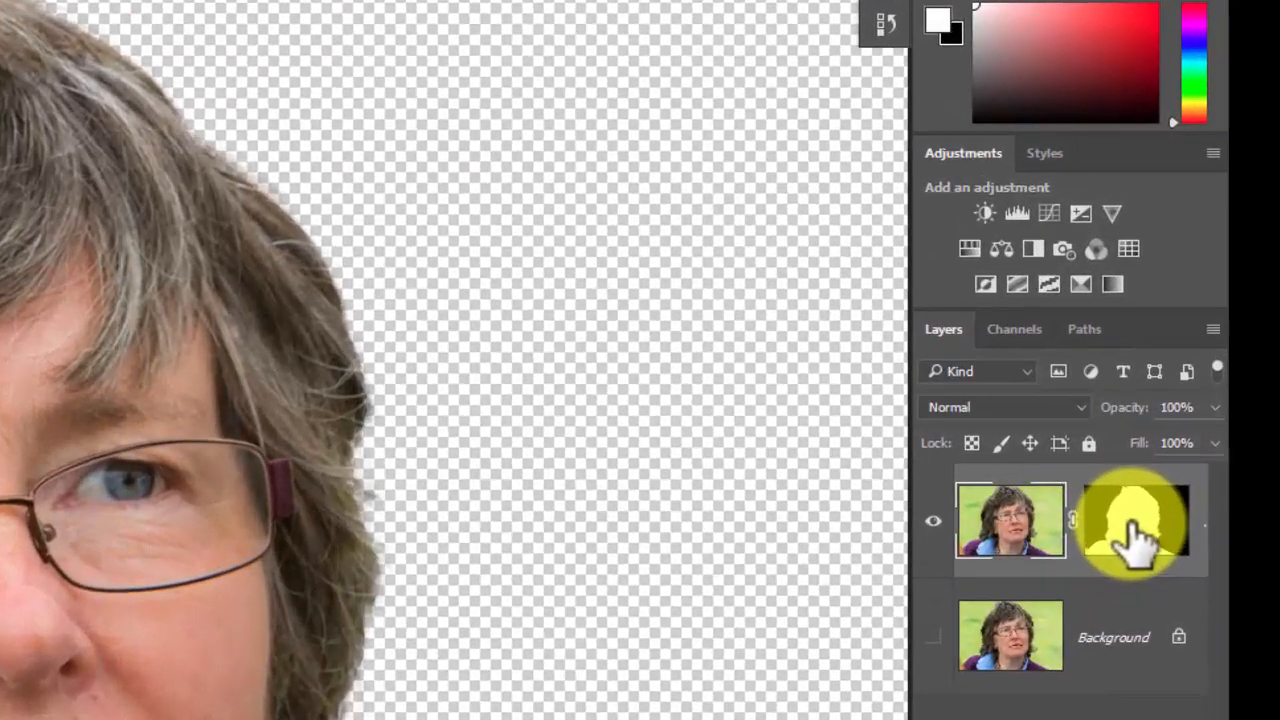
- Start Refine Mask on the new layer's mask and brush over the wispy hair ends beside the neck
{"action": "key", "text": "x"}
{"action": "double_click", "coordinate": [1135, 530]}
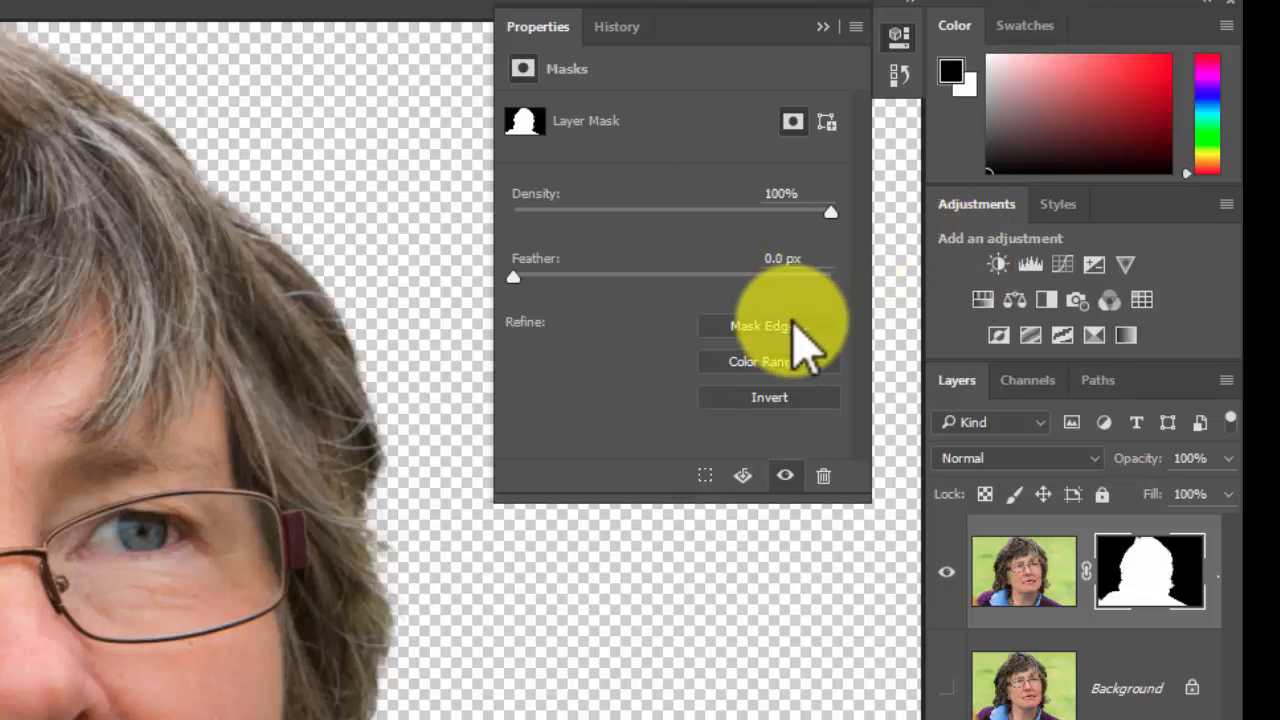
{"action": "left_click", "coordinate": [789, 326]}
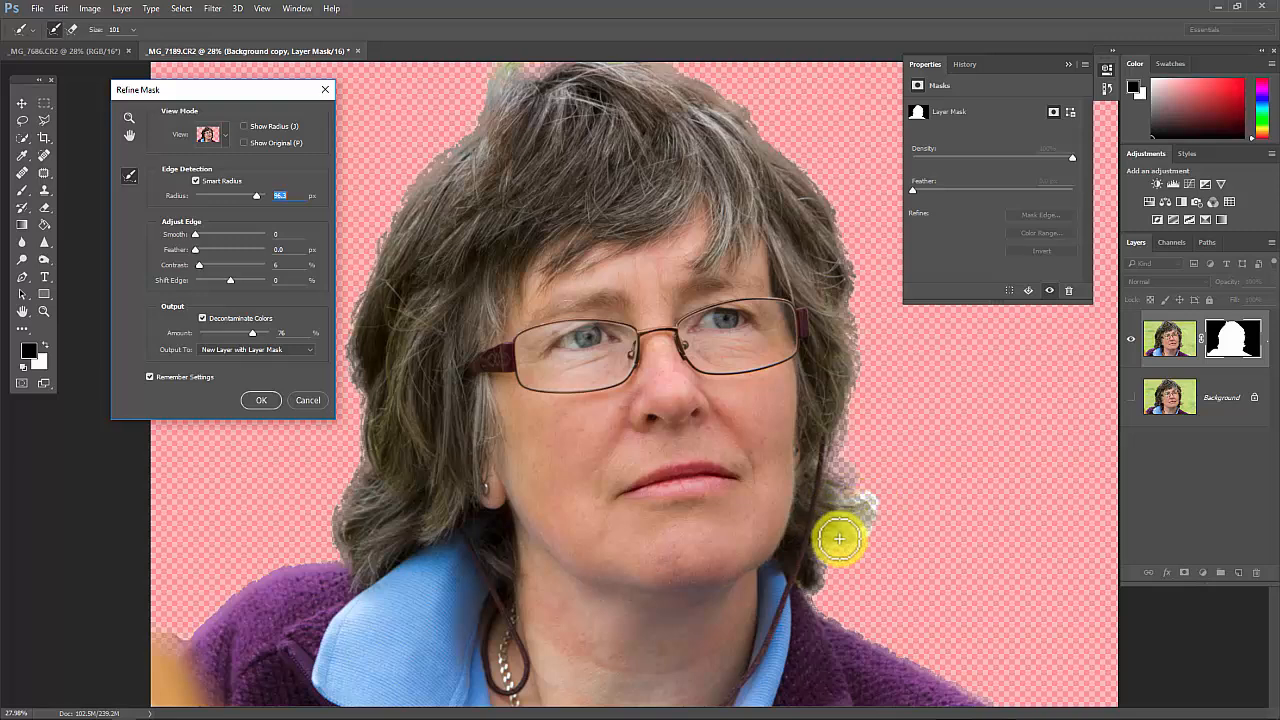
{"action": "mouse_move", "coordinate": [839, 523]}
{"action": "left_mouse_down"}
{"action": "mouse_move", "coordinate": [809, 581]}
{"action": "mouse_move", "coordinate": [837, 563]}
{"action": "left_mouse_up"}
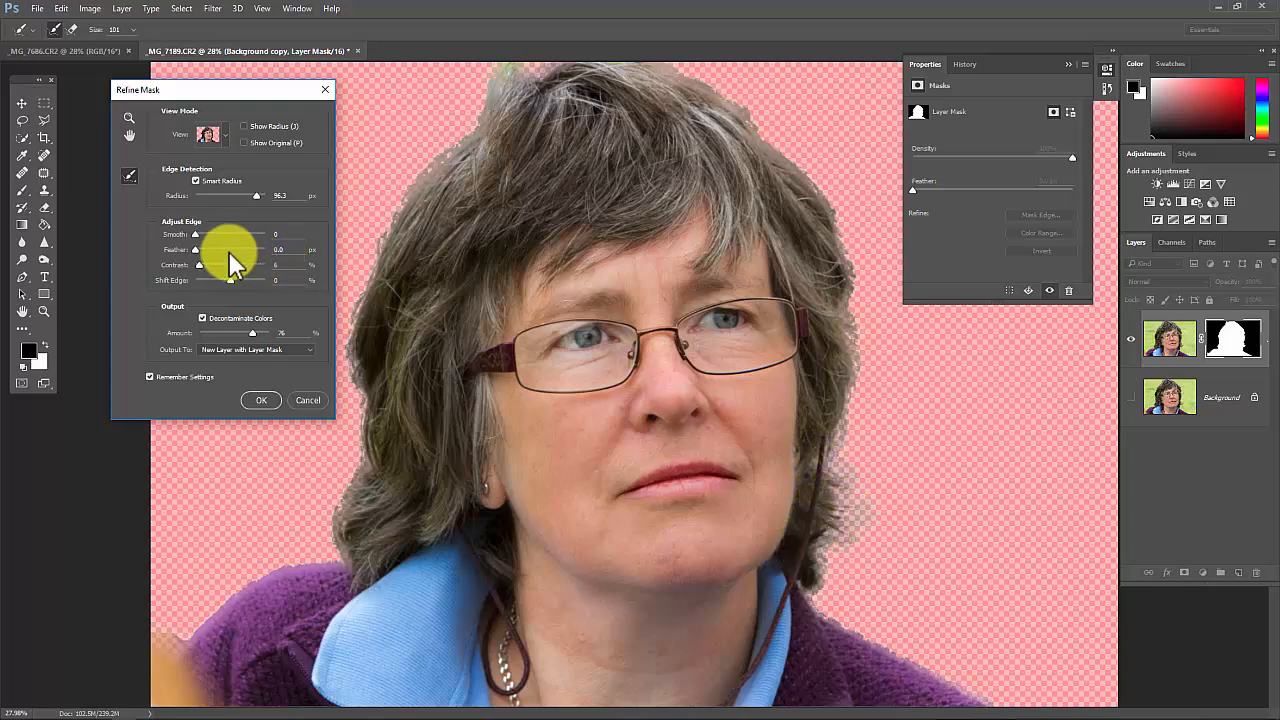
- Set the mask's Feather to 3.5 px and Contrast to 17%, and output the result to a new layer with layer mask
{"action": "left_click_drag", "start_coordinate": [196, 248], "coordinate": [211, 269]}
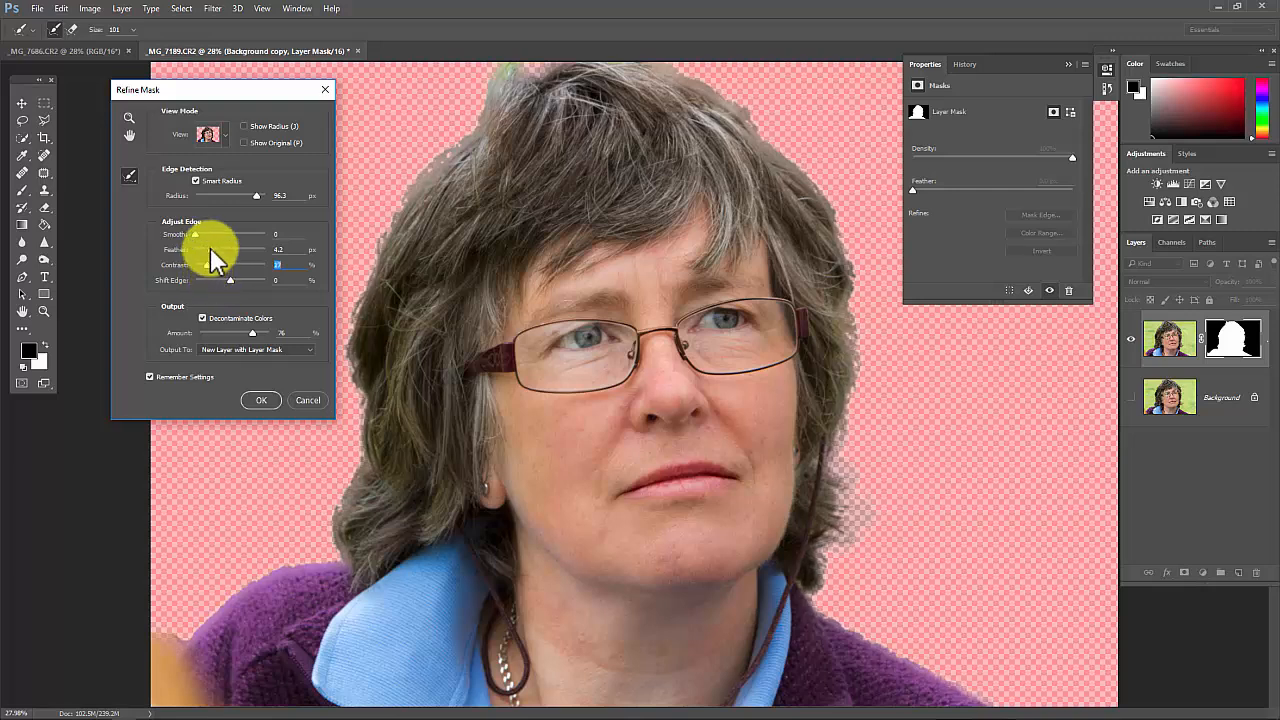
{"action": "left_click", "coordinate": [209, 249]}
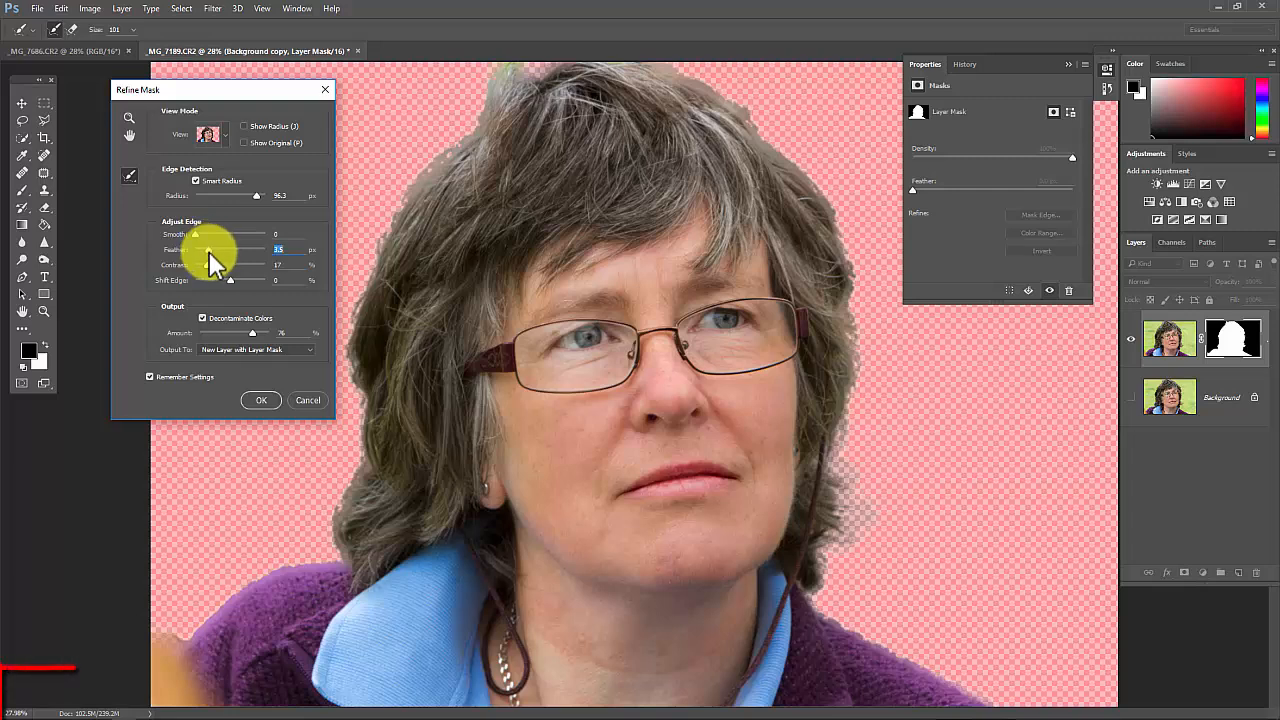
{"action": "left_click", "coordinate": [241, 346]}
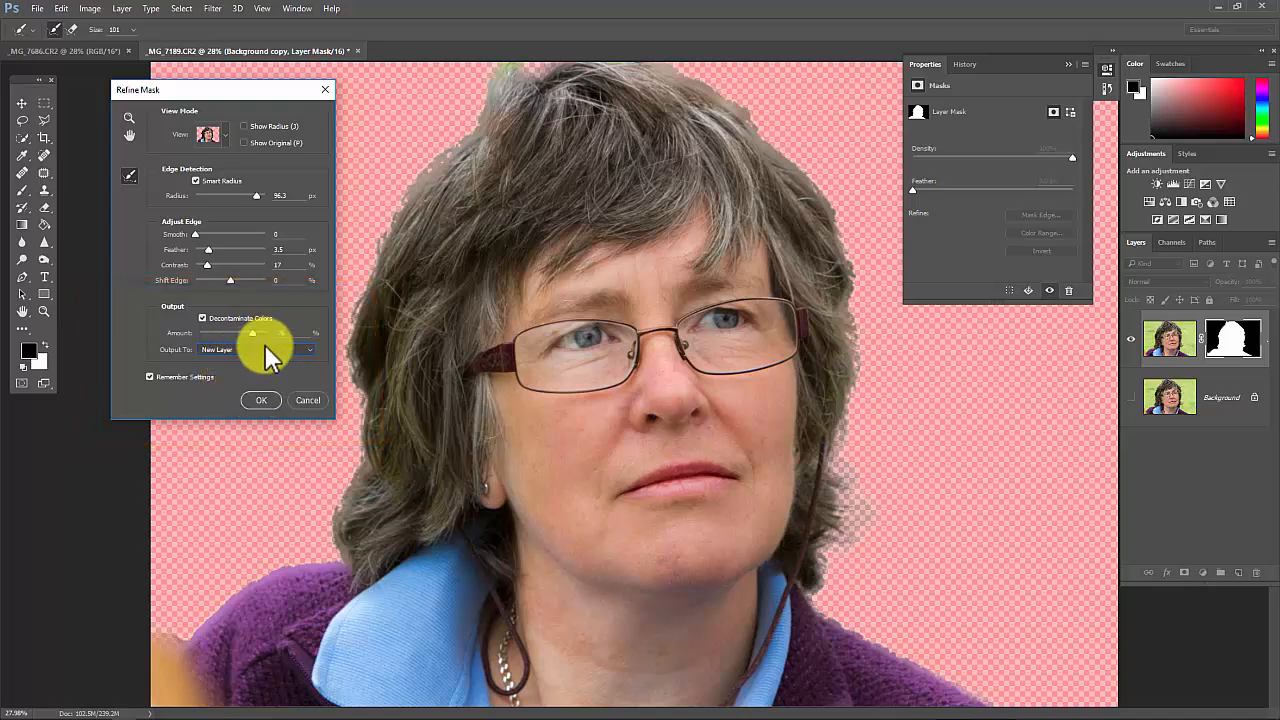
{"action": "left_click", "coordinate": [265, 349]}
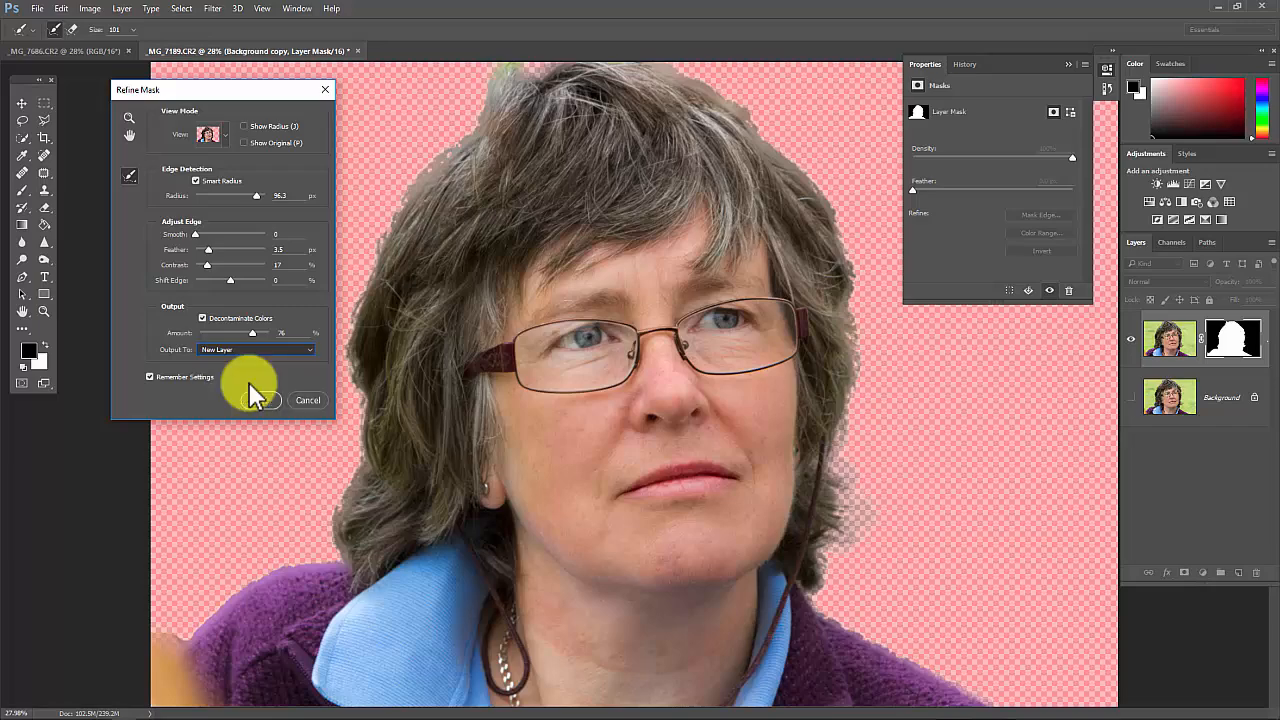
{"action": "left_click", "coordinate": [255, 396]}
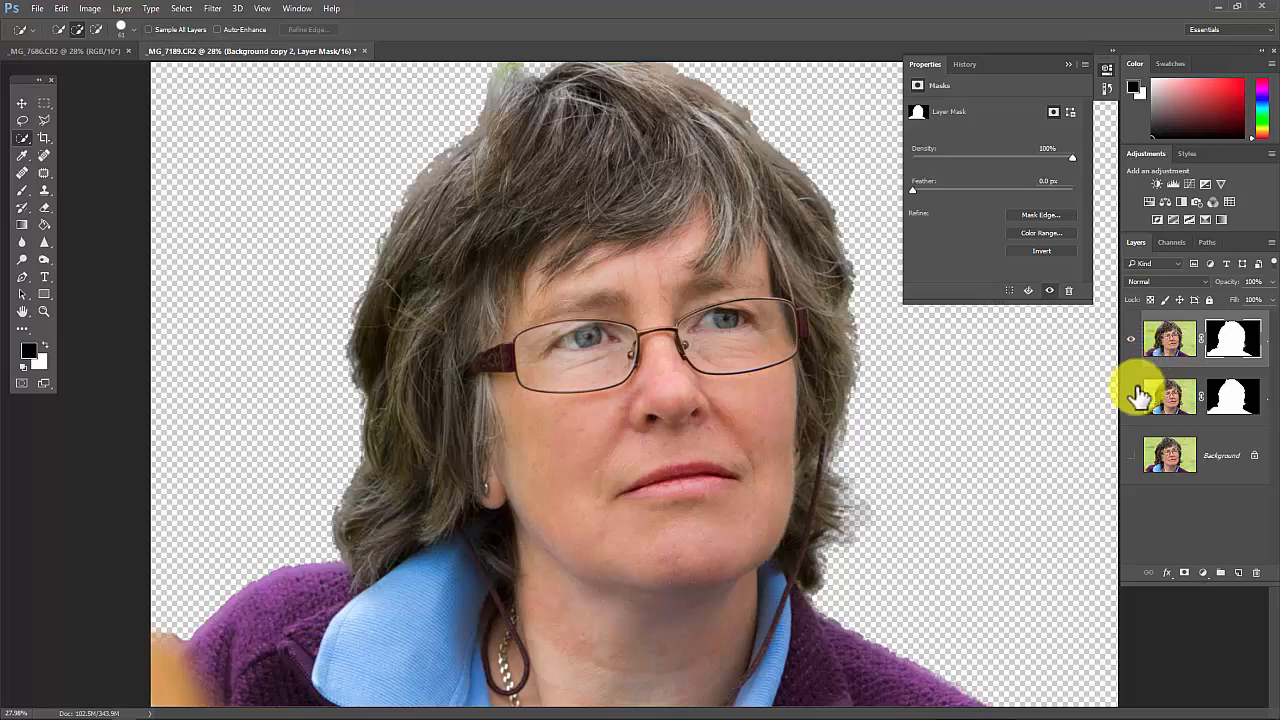
- Show the Background copy layer, hide Background copy 2 above it, select Background copy's mask, and collapse its properties
{"action": "left_click", "coordinate": [1132, 397]}
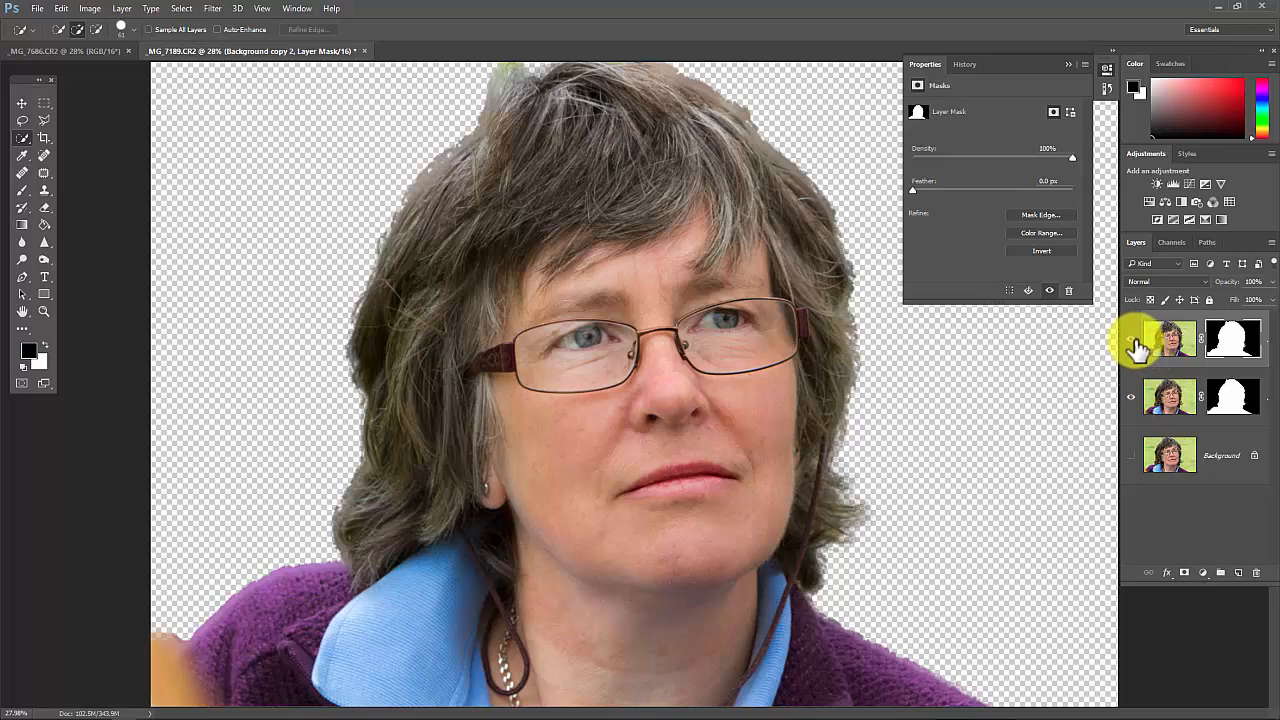
{"action": "left_click", "coordinate": [1132, 340]}
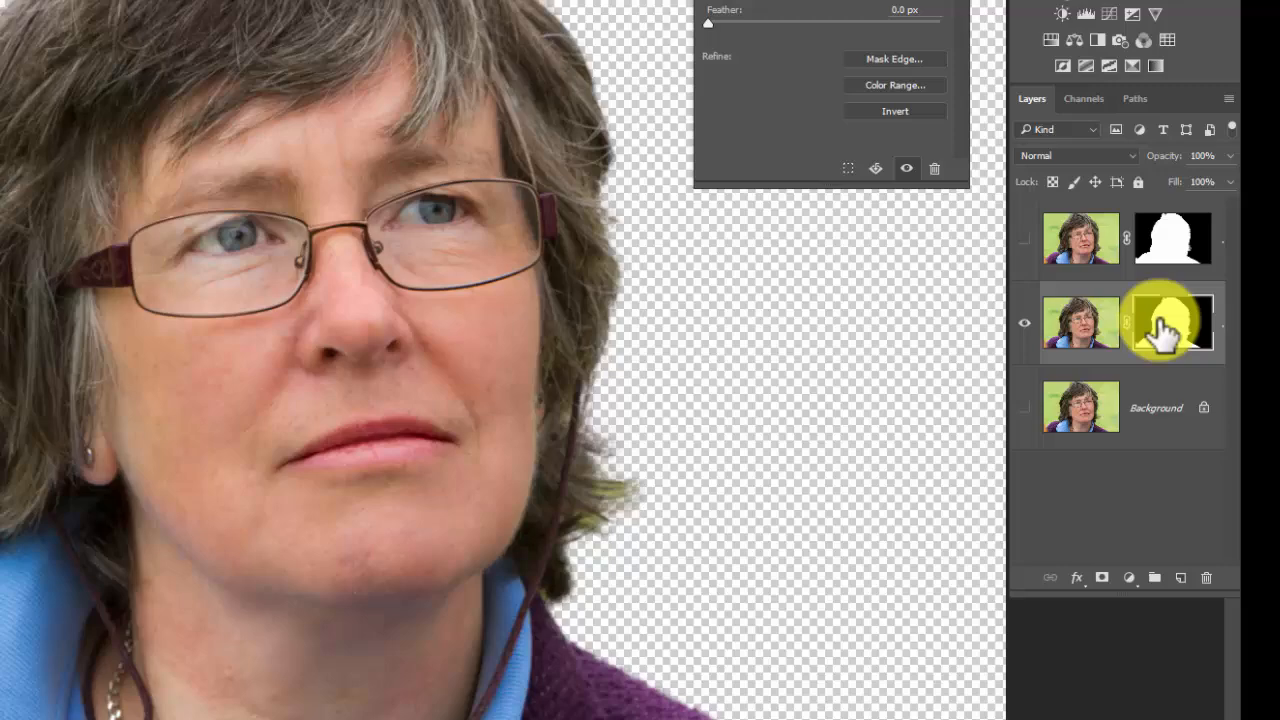
{"action": "left_click", "coordinate": [1230, 398]}
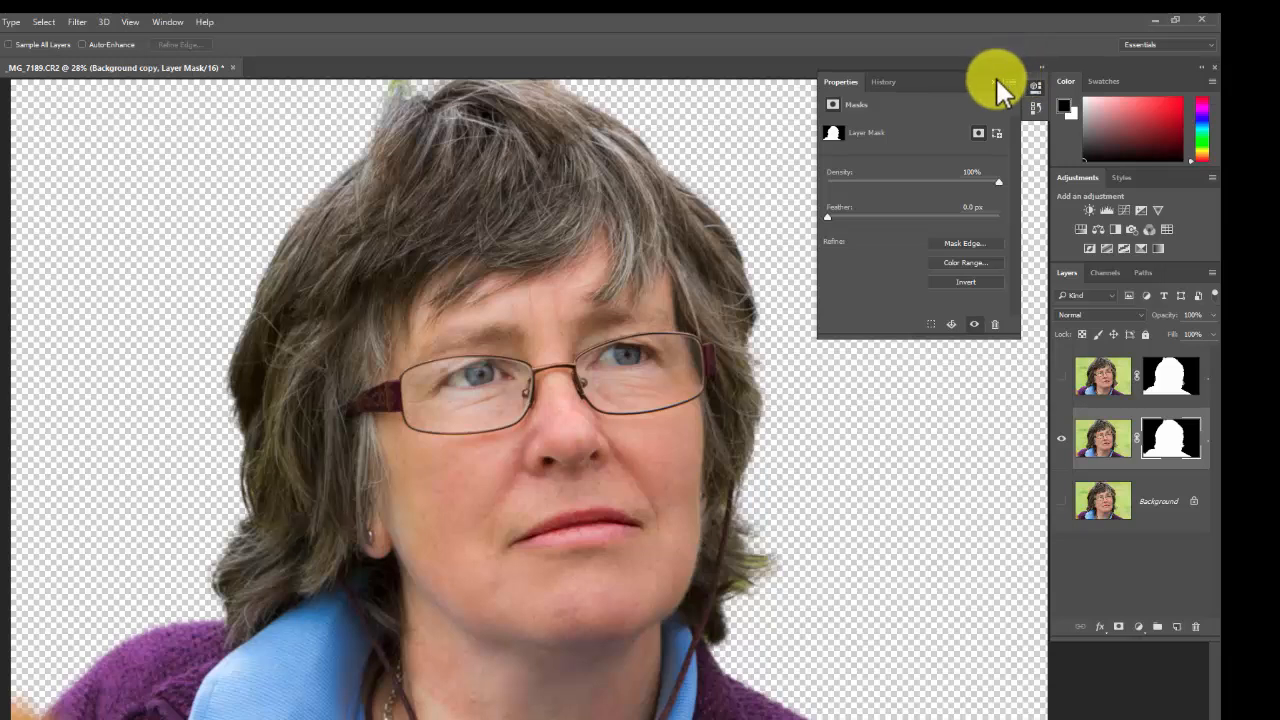
{"action": "left_click", "coordinate": [995, 80]}
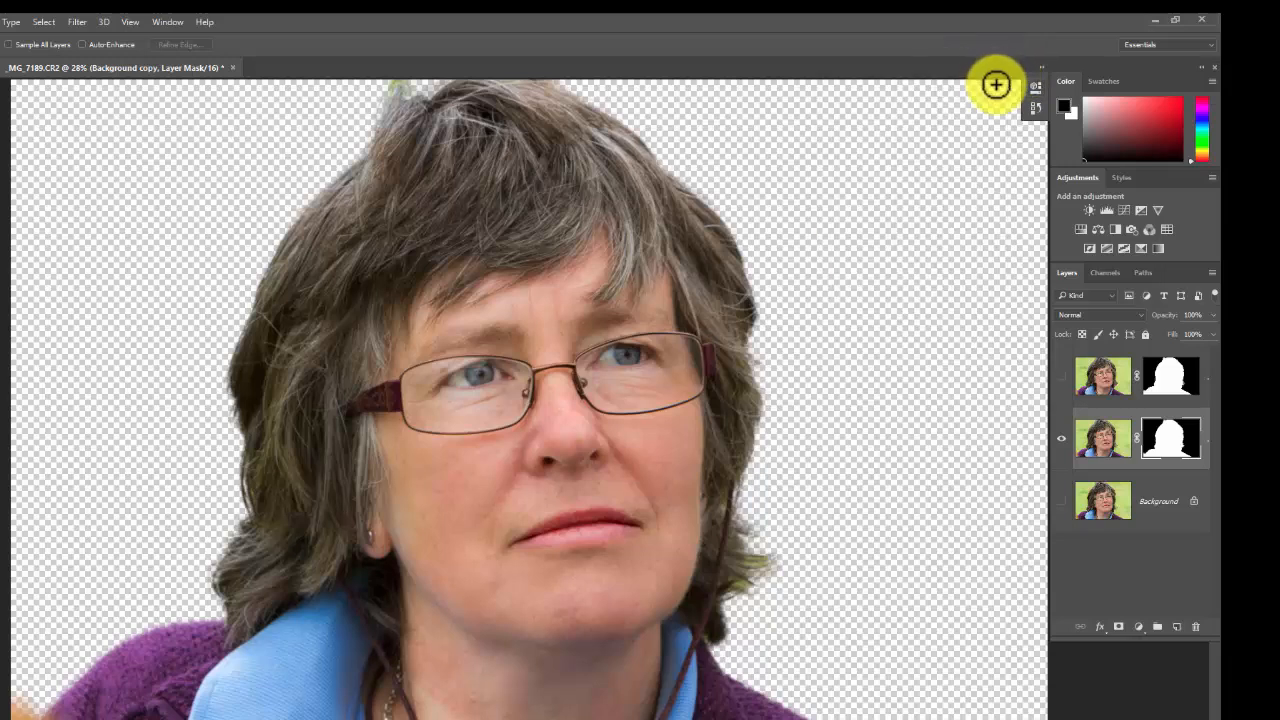
- Display Background copy's mask on its own, select the Burn Tool, and switch back to the layer's image
{"action": "left_click", "coordinate": [1183, 448], "text": "alt"}
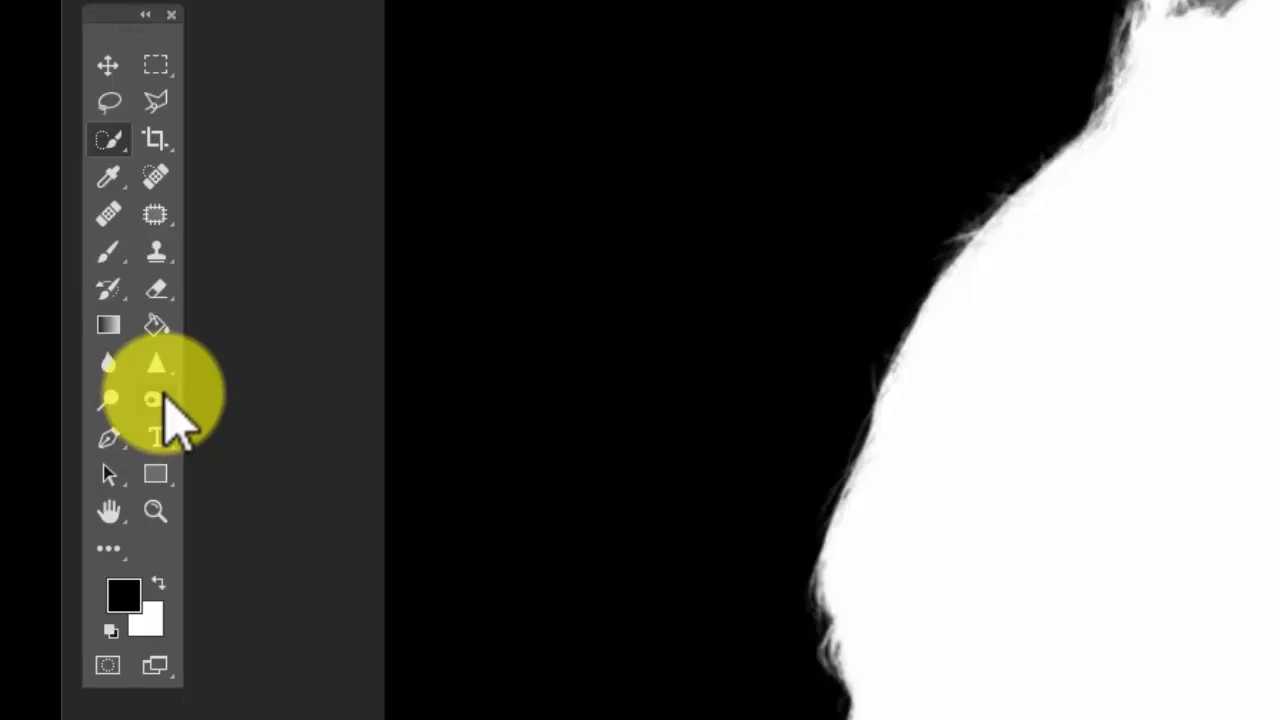
{"action": "right_click", "coordinate": [166, 399]}
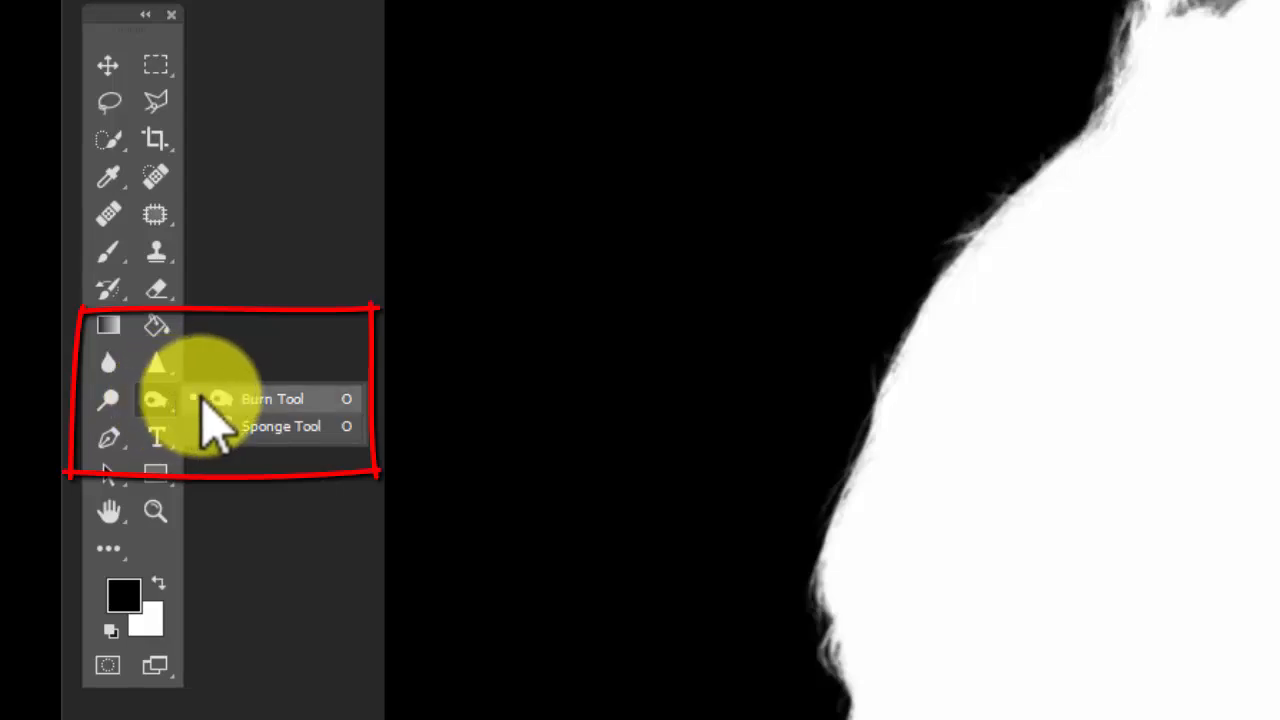
{"action": "left_click", "coordinate": [262, 400]}
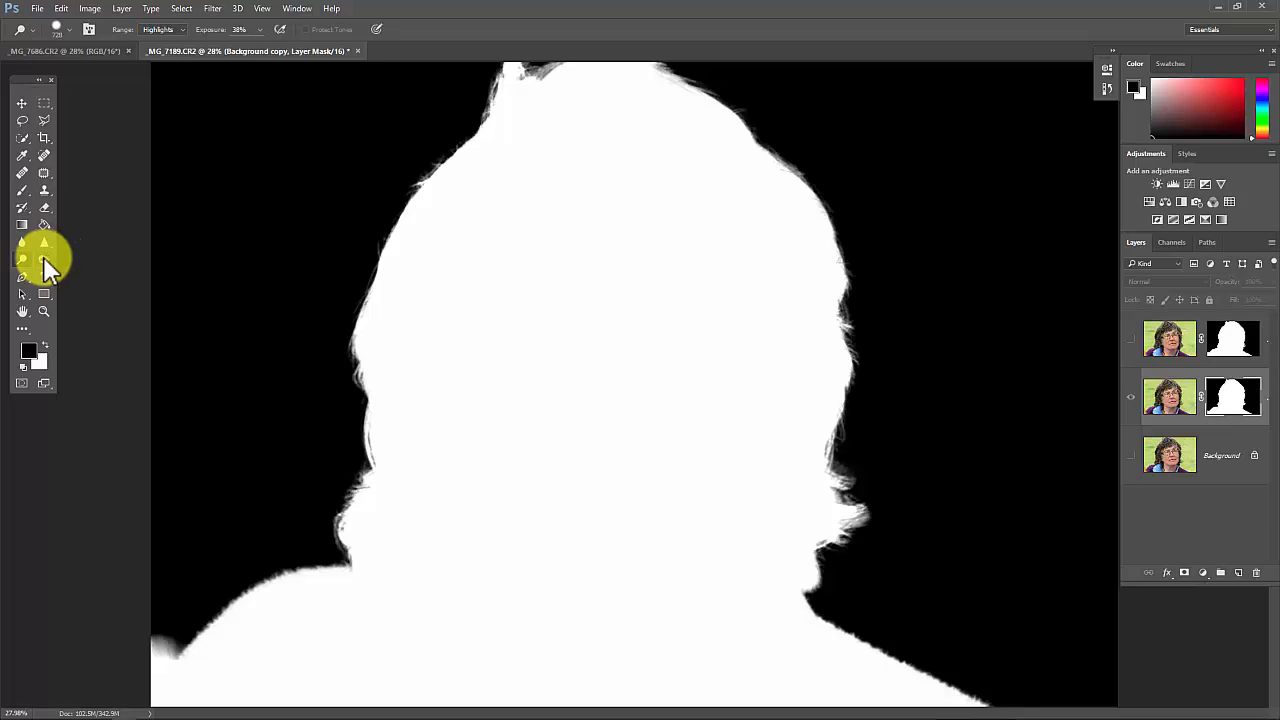
{"action": "left_click", "coordinate": [44, 259]}
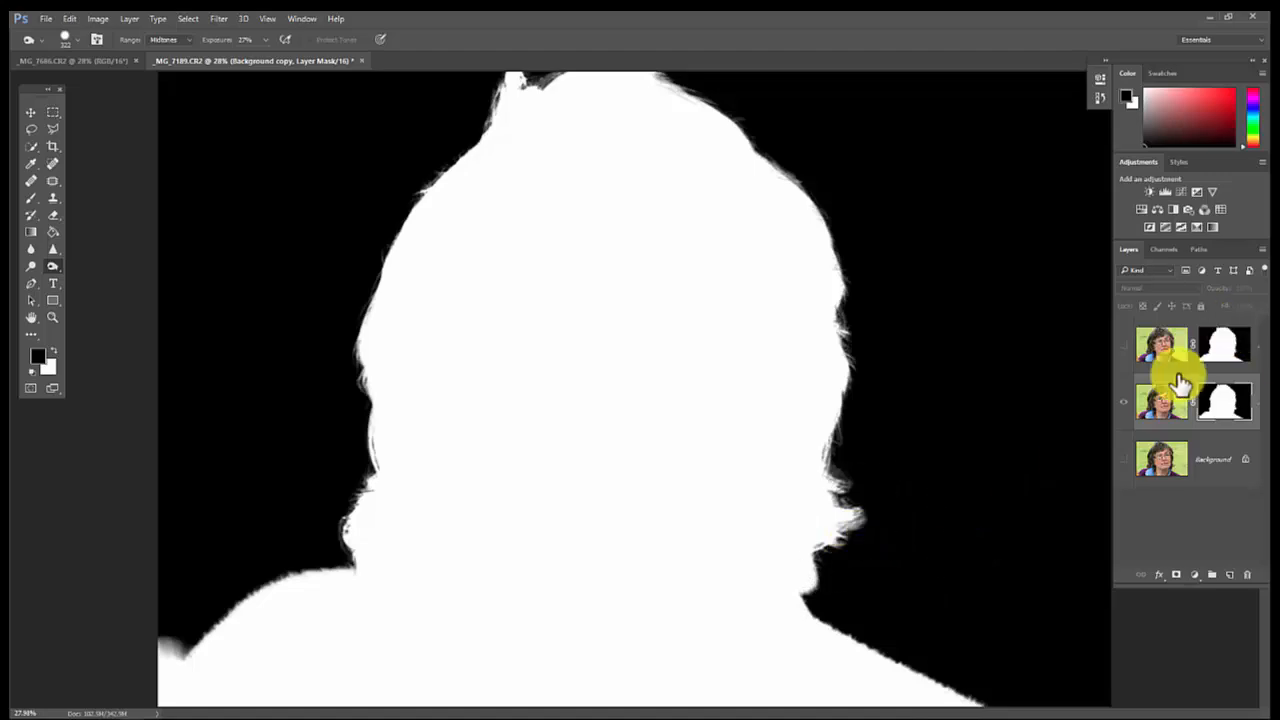
{"action": "left_click", "coordinate": [1162, 412]}
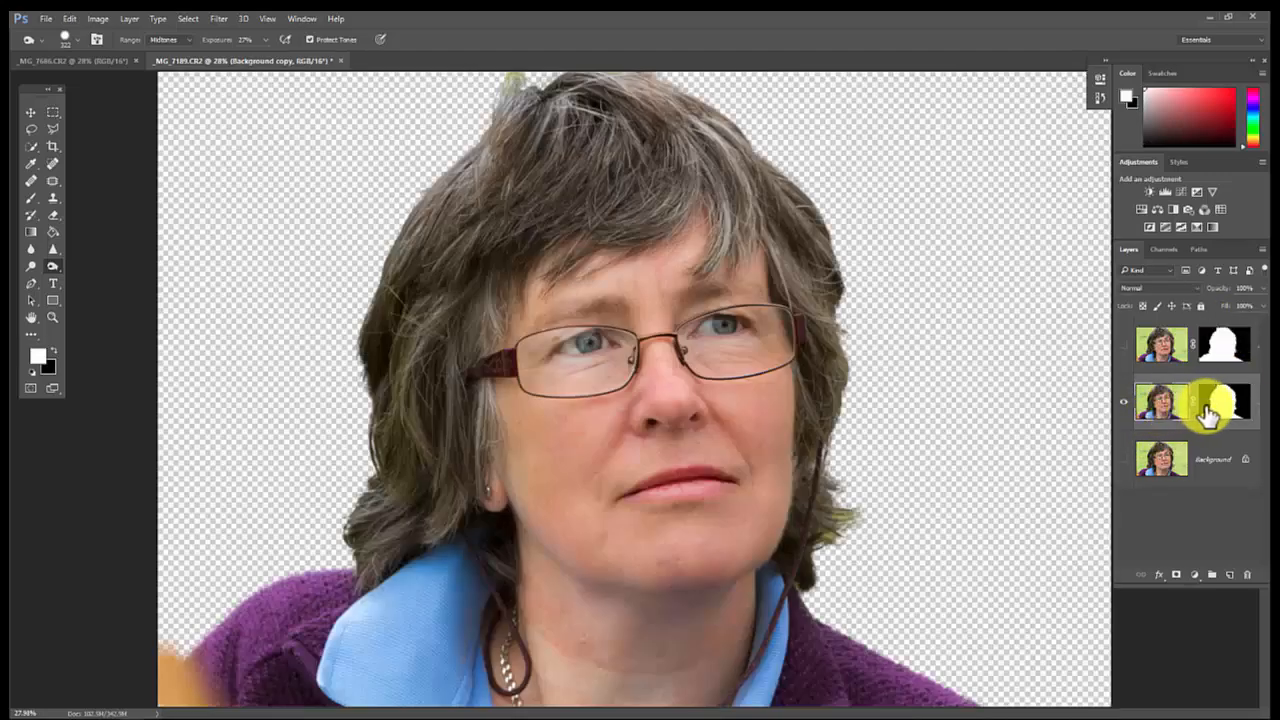
- Select Background copy's mask and the Move Tool, and check the _MG_7686.CR2 document before returning to _MG_7189.CR2
{"action": "left_click", "coordinate": [1210, 410]}
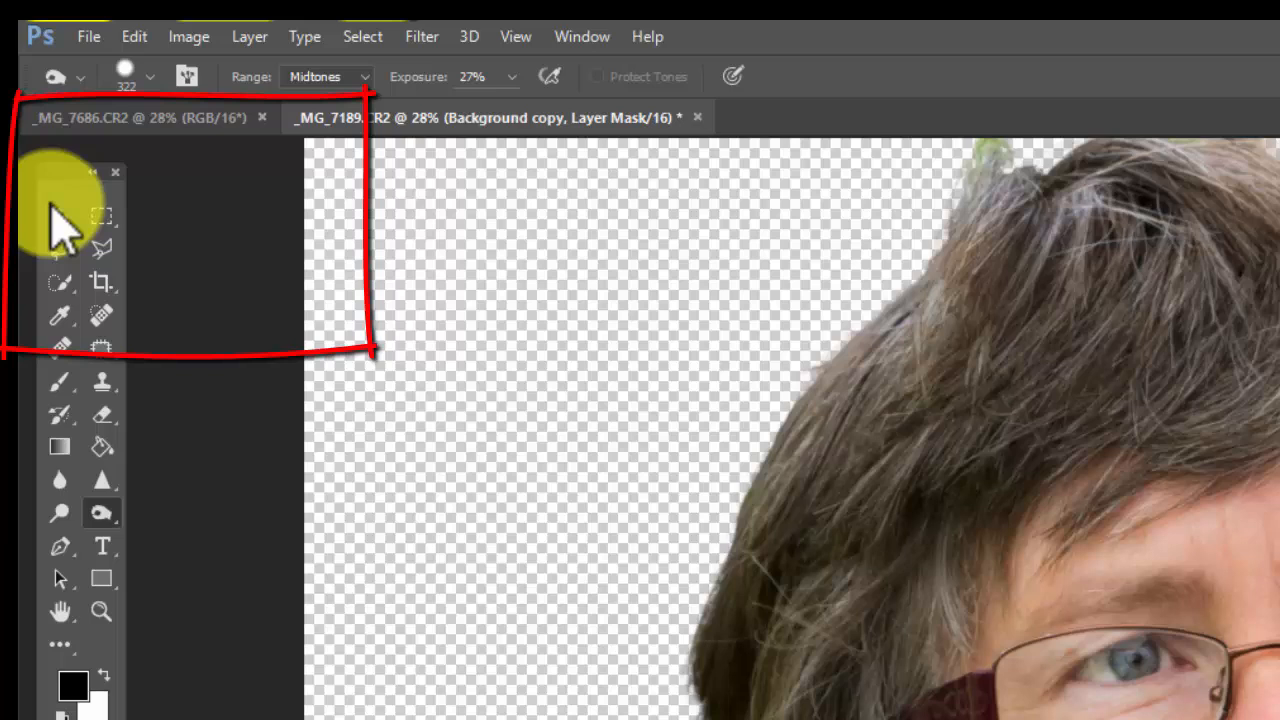
{"action": "left_click", "coordinate": [60, 216]}
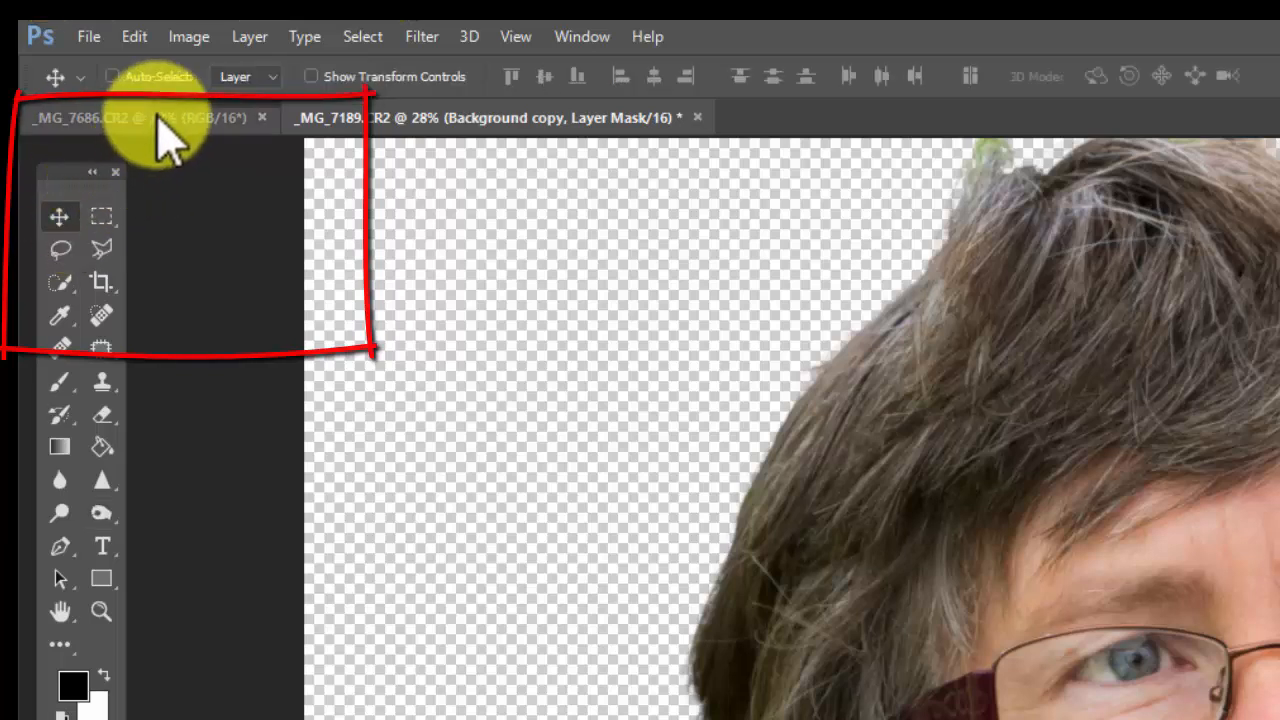
{"action": "left_click", "coordinate": [162, 122]}
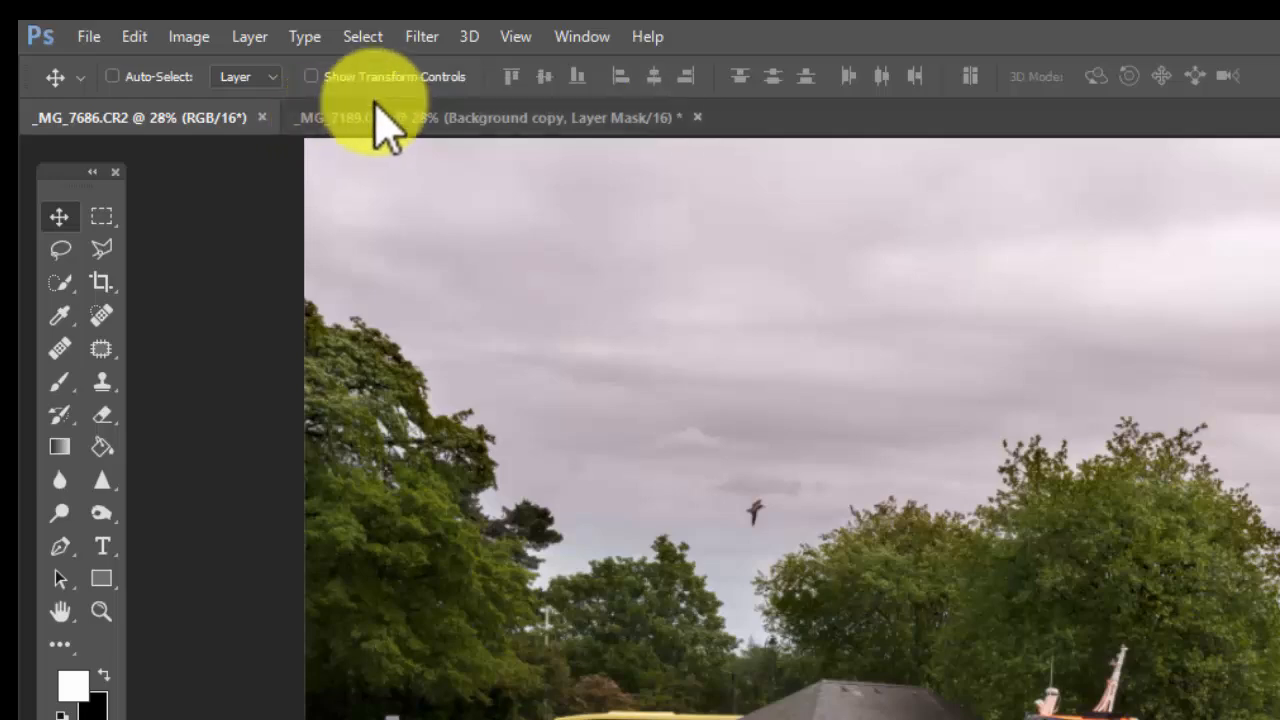
{"action": "left_click", "coordinate": [390, 126]}
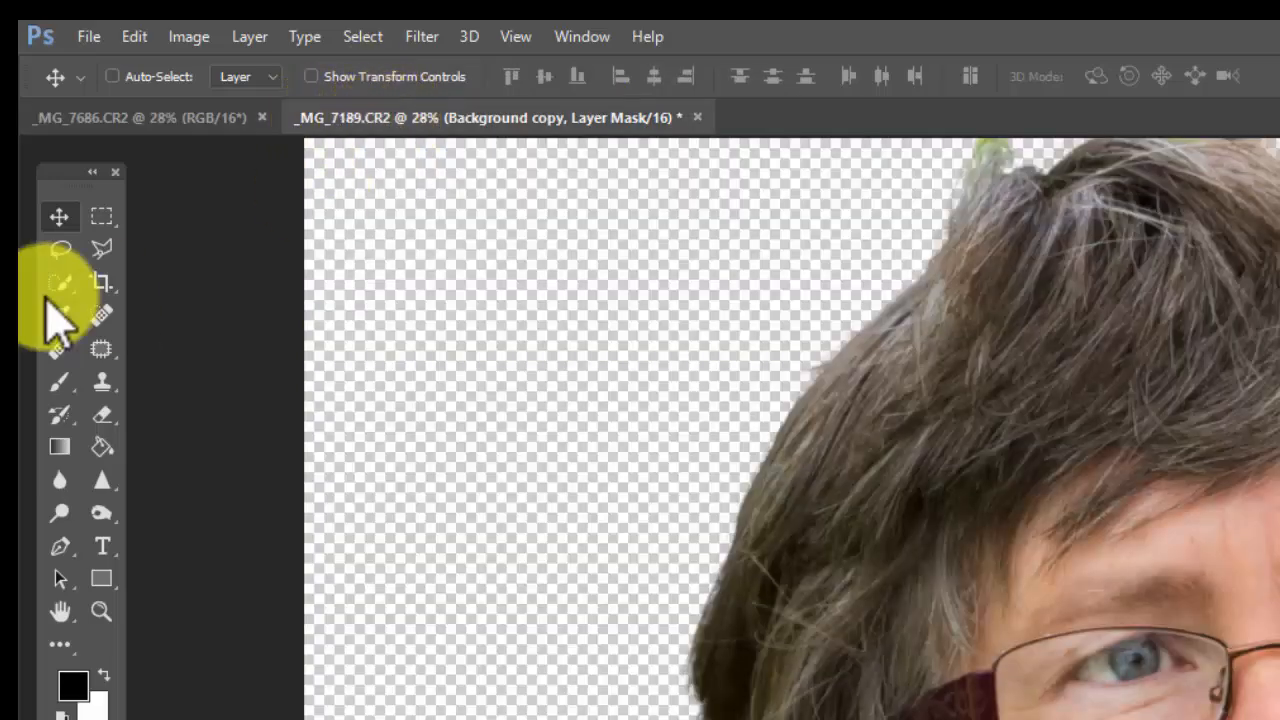
- Copy the masked cutout of the woman into the _MG_7686.CR2 document and place it over the left half of the riverboat scene
{"action": "left_click_drag", "start_coordinate": [1210, 695], "coordinate": [778, 420]}
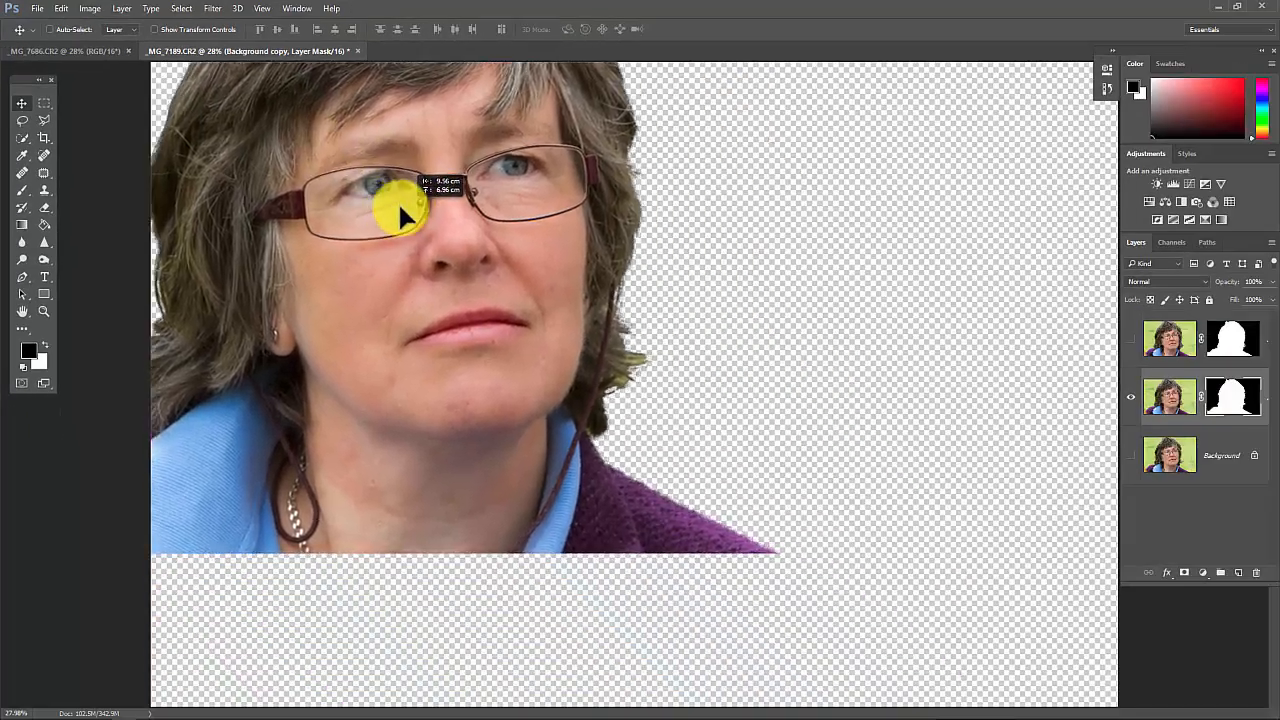
{"action": "left_click_drag", "start_coordinate": [399, 206], "coordinate": [123, 73]}
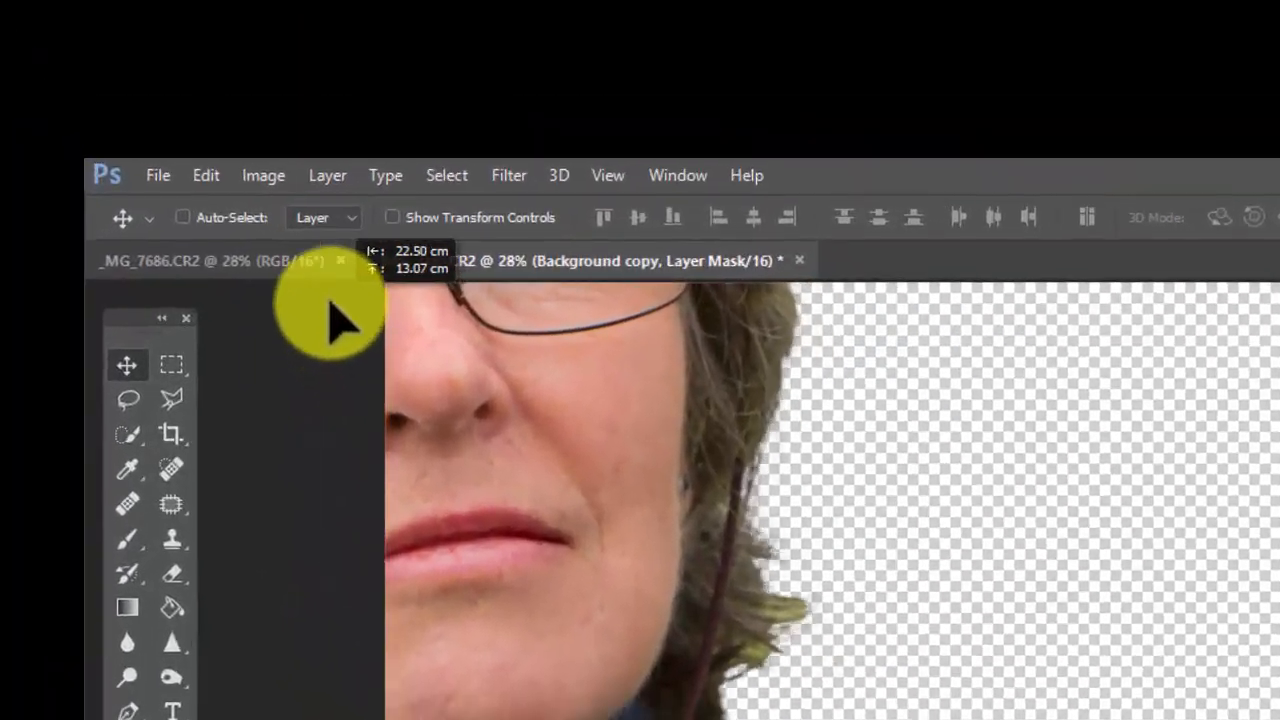
{"action": "left_click_drag", "start_coordinate": [330, 303], "coordinate": [337, 293]}
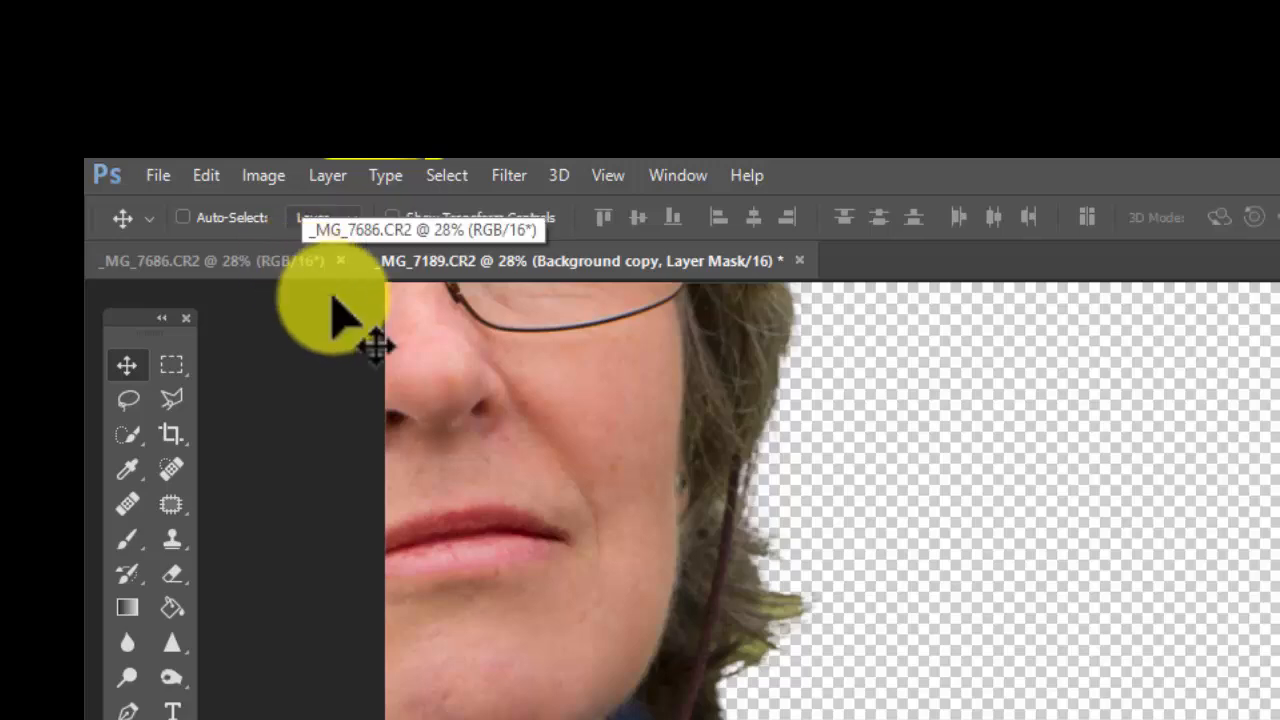
{"action": "left_click_drag", "start_coordinate": [443, 383], "coordinate": [318, 285]}
{"action": "left_click", "coordinate": [311, 264]}
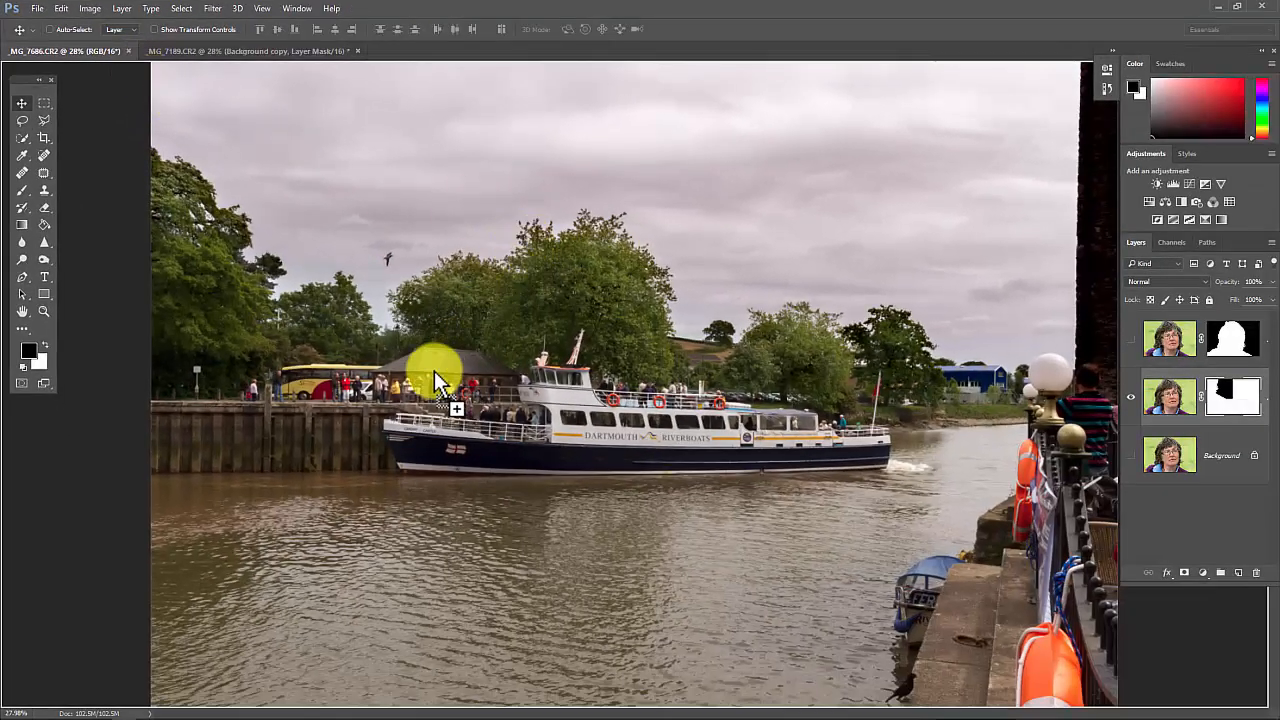
{"action": "left_click_drag", "start_coordinate": [467, 413], "coordinate": [522, 383]}
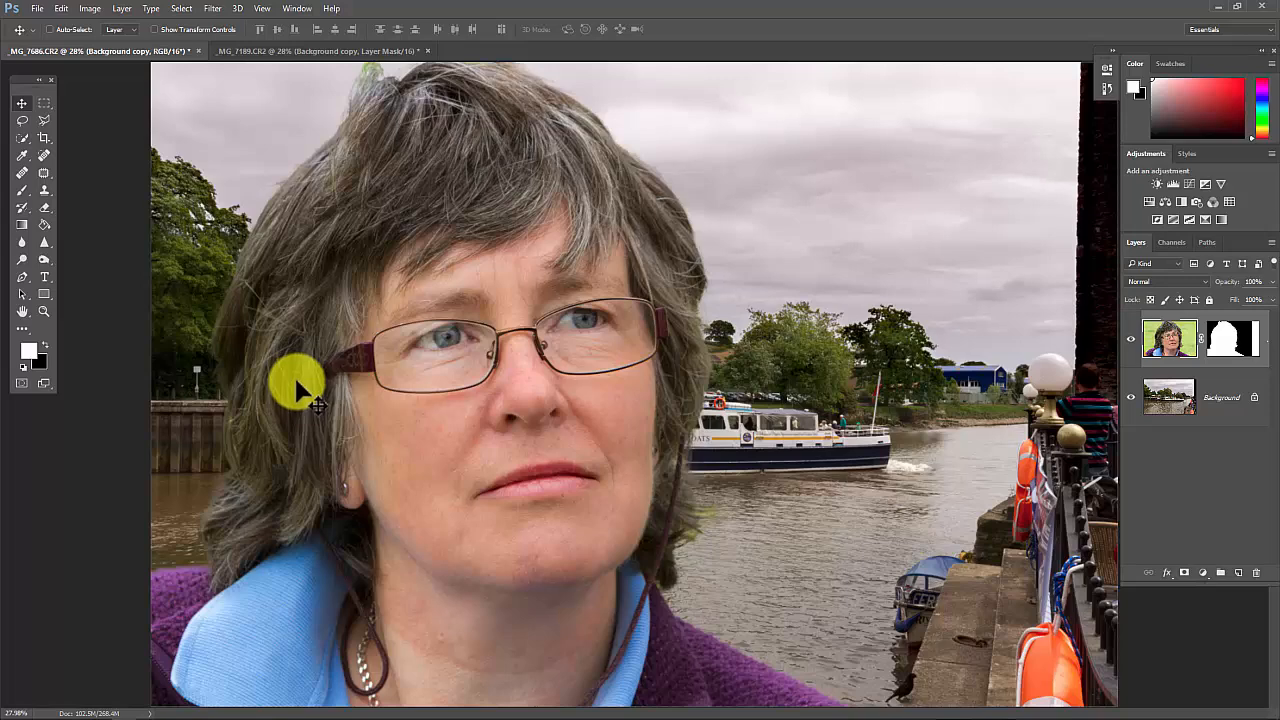
- Add a new layer above the cutout, clip it to the cutout layer, and copy the cutout's mask onto it
{"action": "left_click", "coordinate": [1239, 576]}
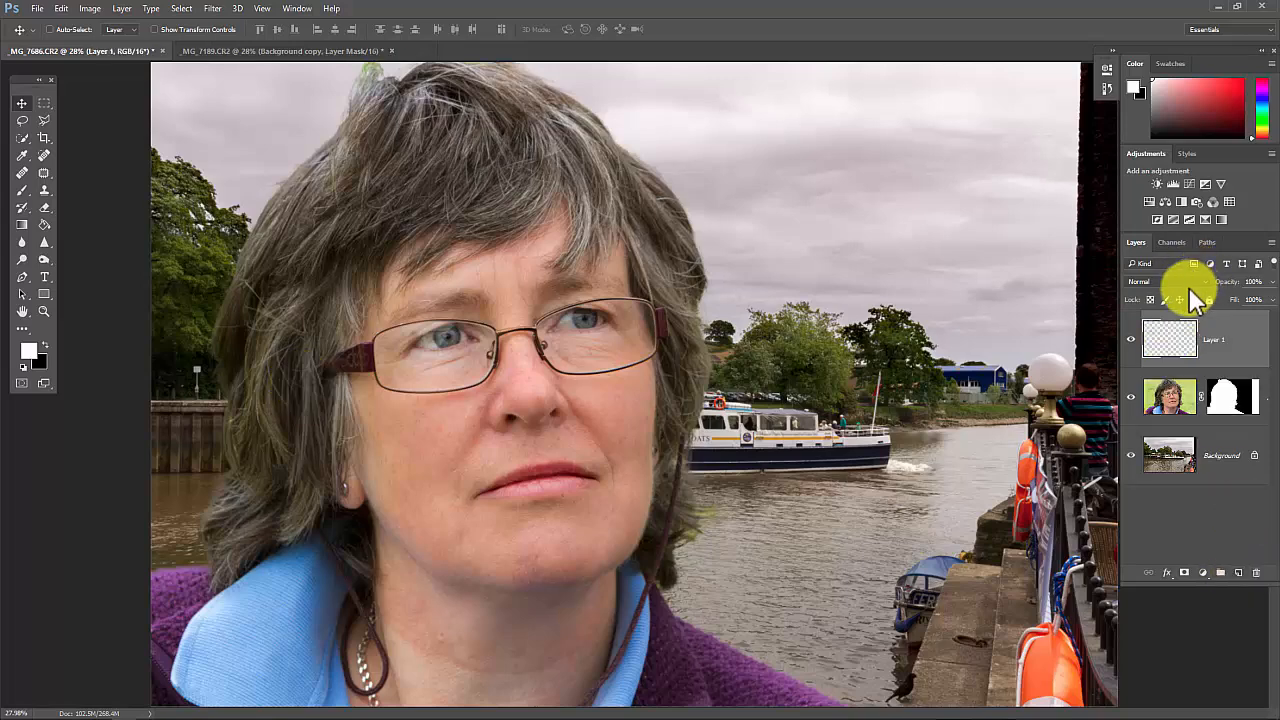
{"action": "left_click", "coordinate": [1226, 396], "text": "alt"}
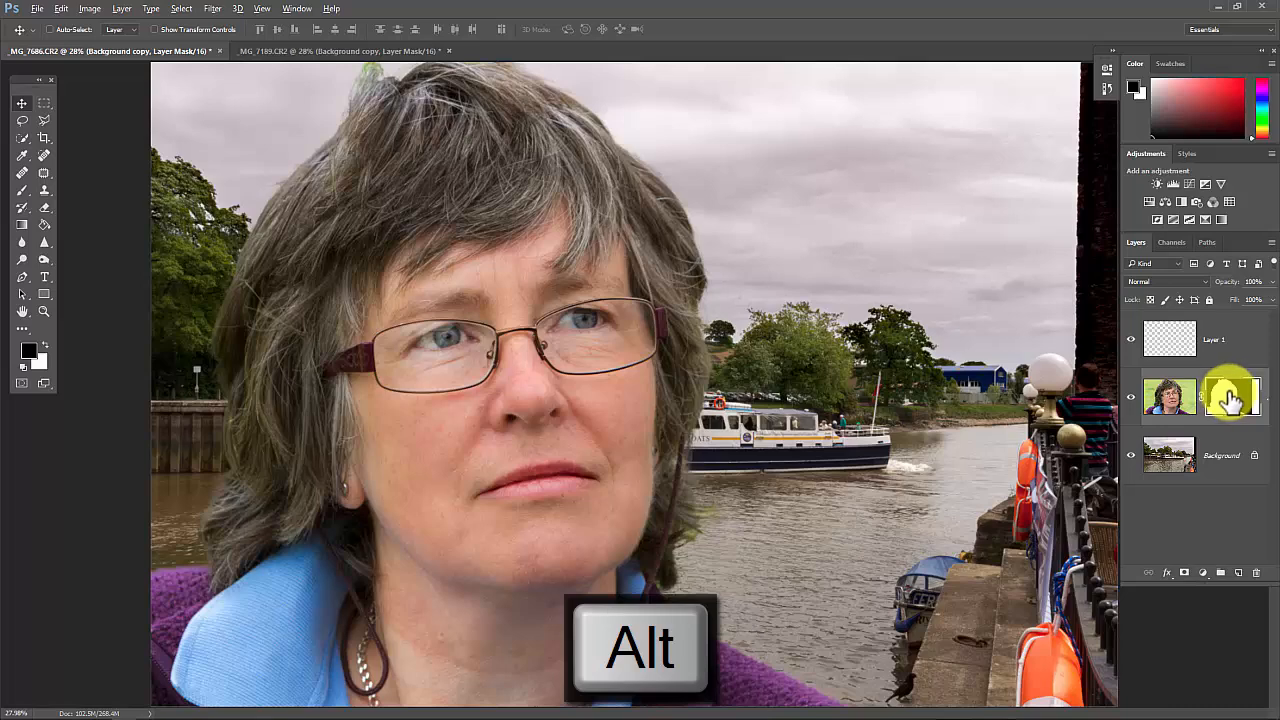
{"action": "left_click_drag", "start_coordinate": [1240, 378], "coordinate": [1238, 348]}
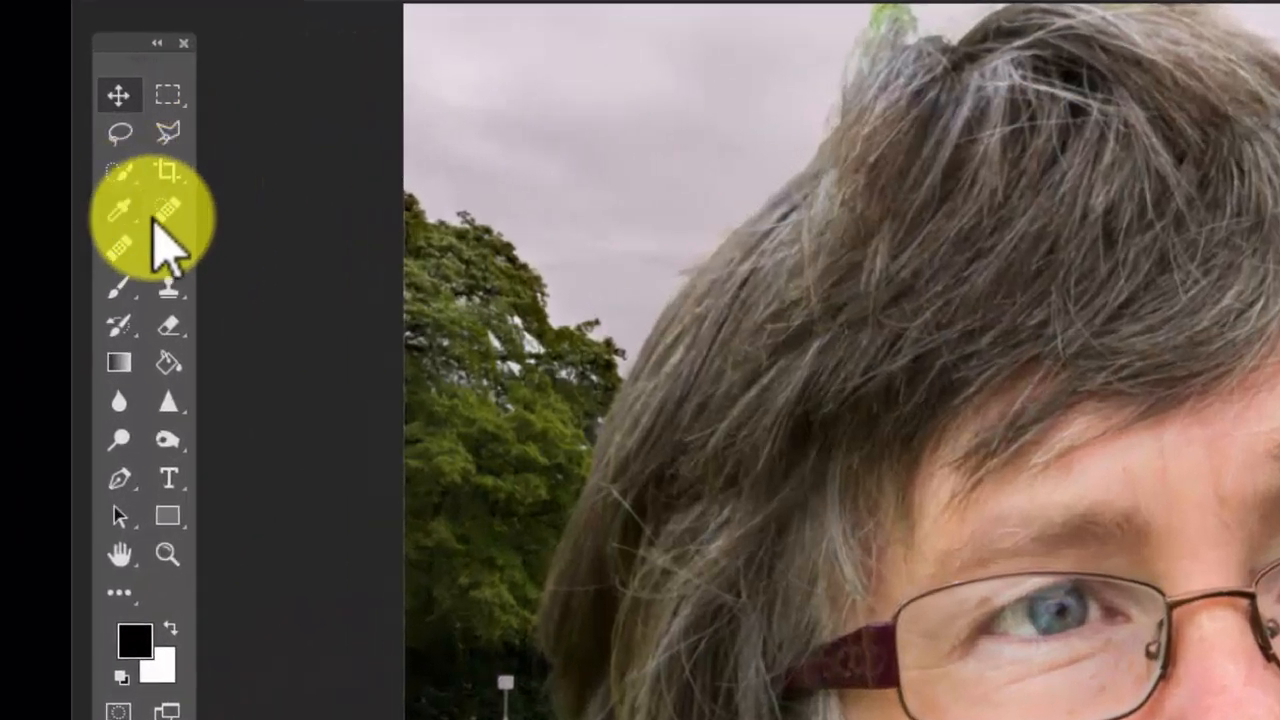
- Choose the Brush Tool and set the foreground colour to the grey-brown 7e7366 sampled from the woman's hair
{"action": "left_click", "coordinate": [125, 292]}
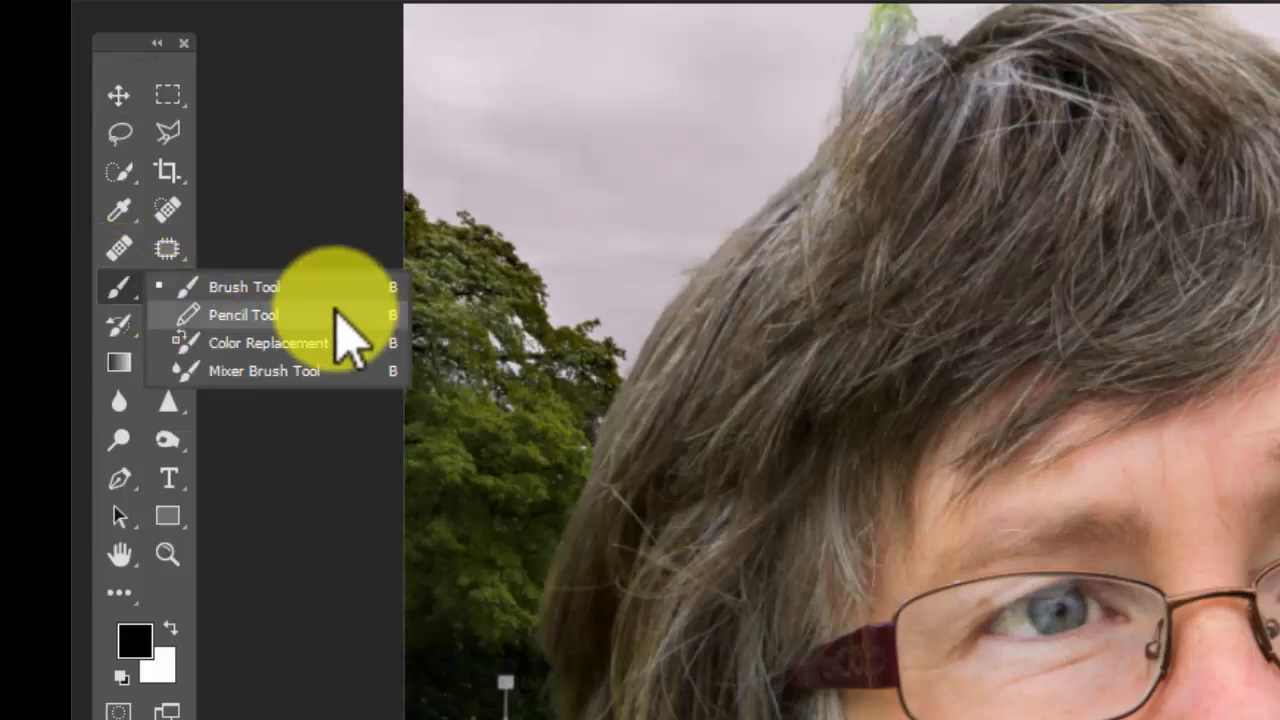
{"action": "left_click", "coordinate": [292, 287]}
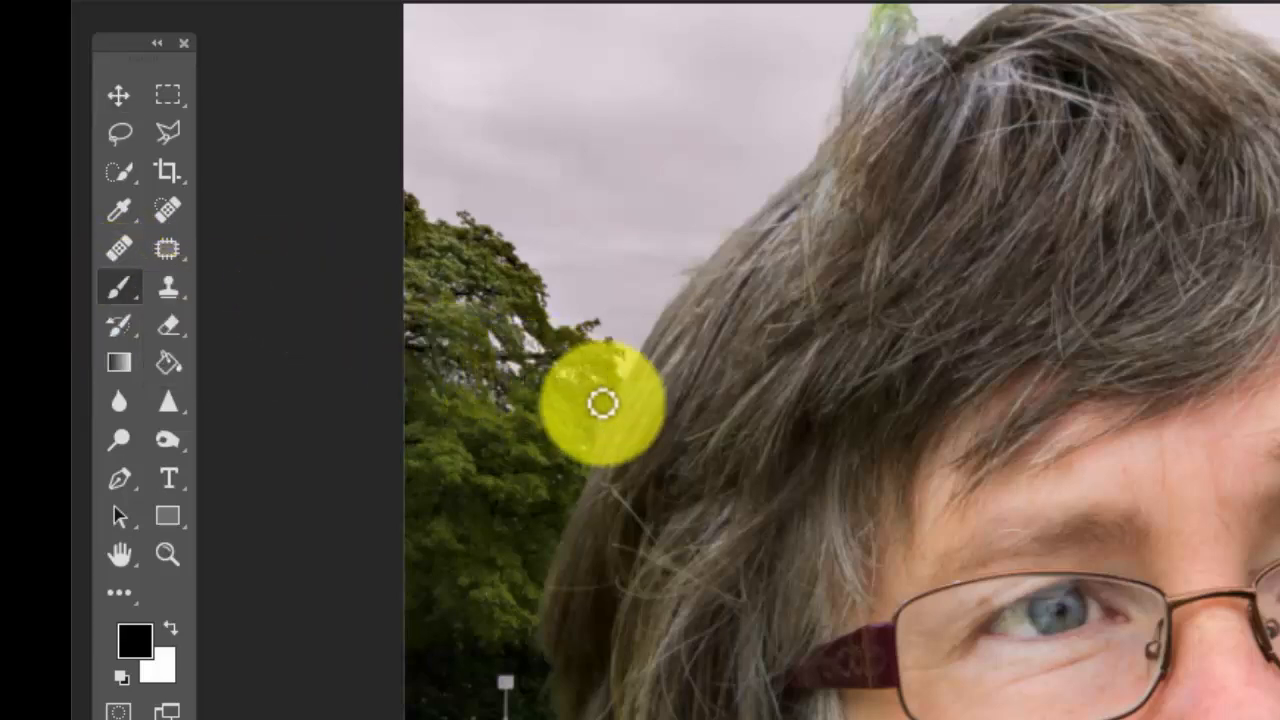
{"action": "key", "text": "alt"}
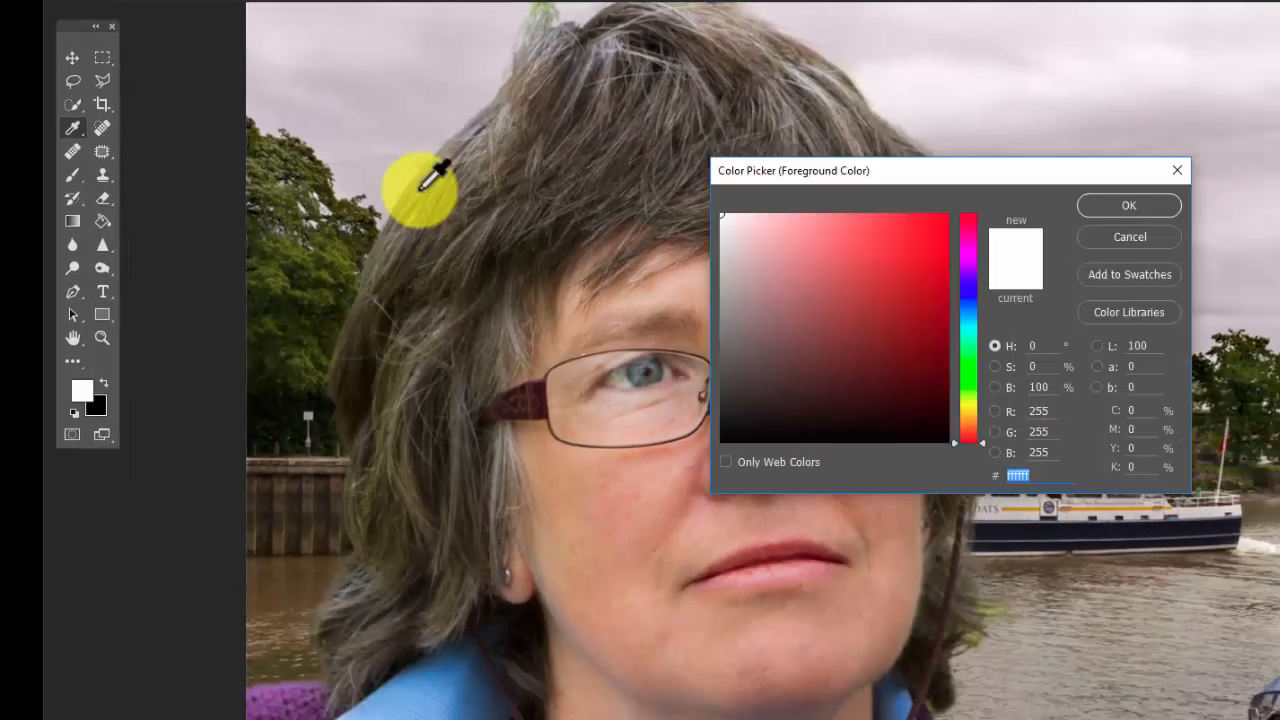
{"action": "left_click", "coordinate": [466, 210]}
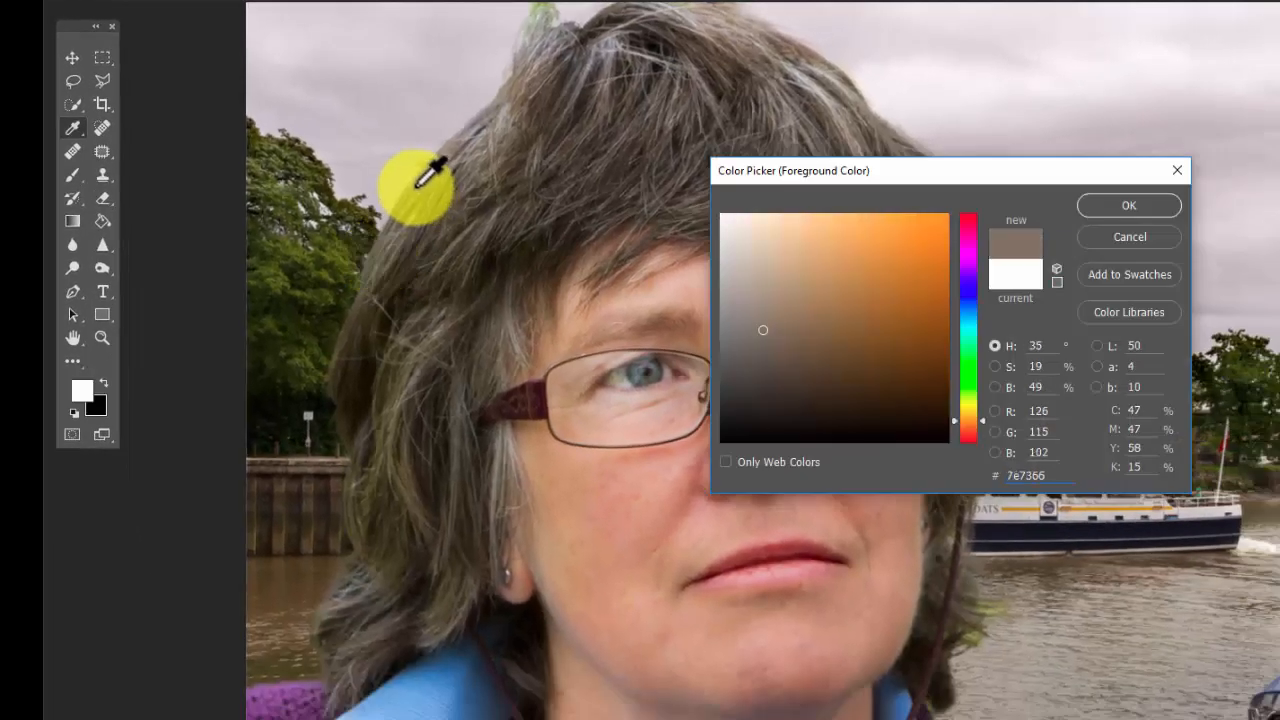
{"action": "left_click", "coordinate": [1141, 204]}
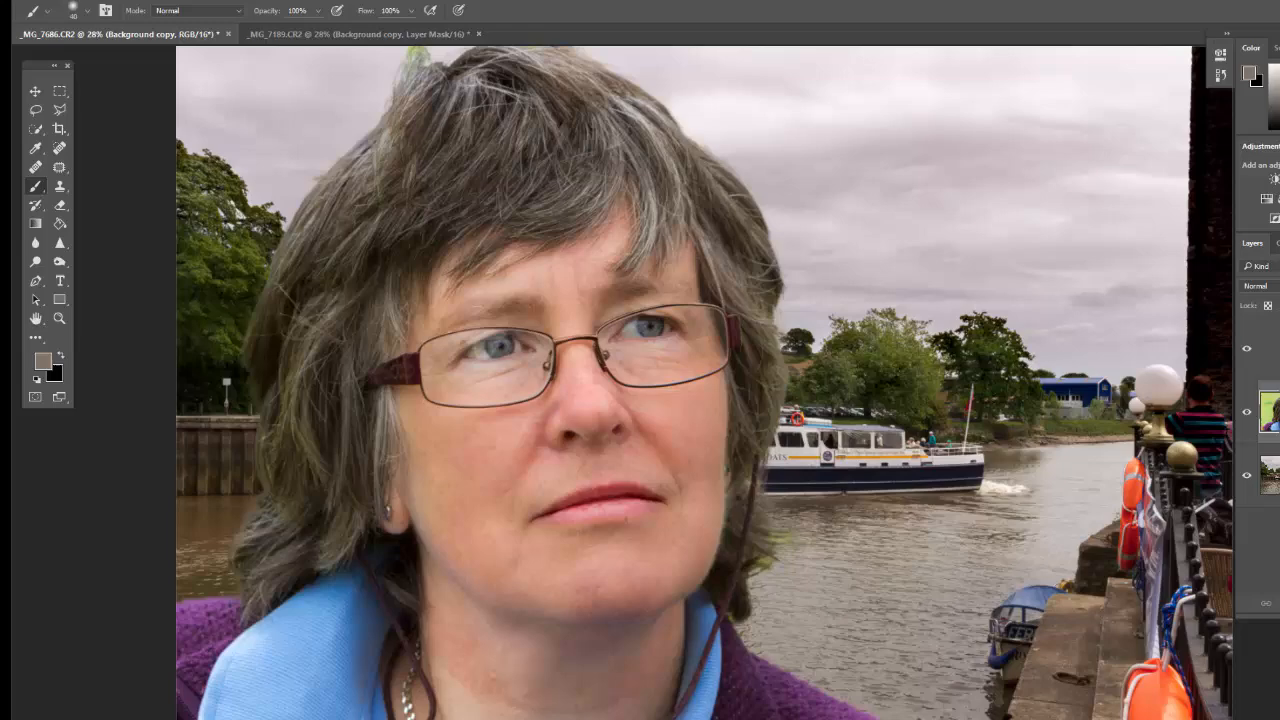
- Target Layer 1's image, set the brush size to 127 px, and paint over the hair on the left side of the head
{"action": "left_click", "coordinate": [1198, 345]}
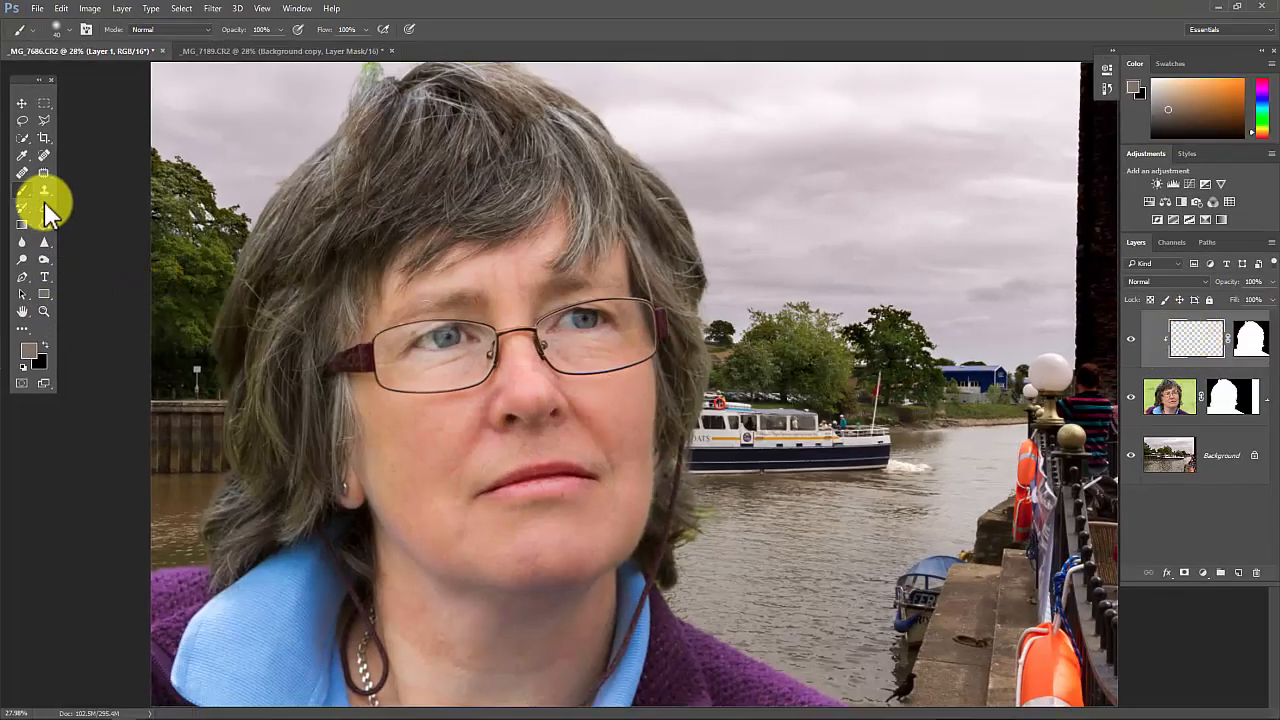
{"action": "left_click", "coordinate": [60, 29]}
{"action": "left_click_drag", "start_coordinate": [95, 70], "coordinate": [123, 77]}
{"action": "left_click", "coordinate": [505, 60]}
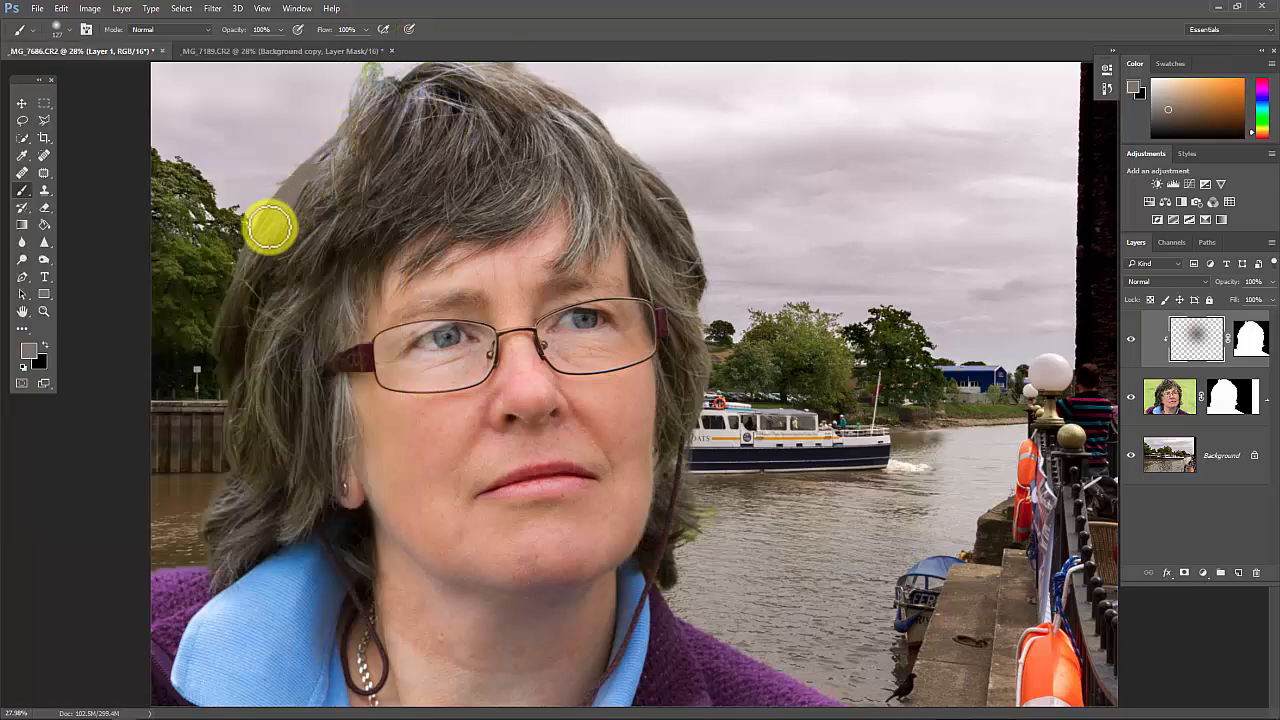
{"action": "mouse_move", "coordinate": [303, 183]}
{"action": "left_mouse_down"}
{"action": "mouse_move", "coordinate": [233, 286]}
{"action": "mouse_move", "coordinate": [222, 338]}
{"action": "mouse_move", "coordinate": [221, 397]}
{"action": "mouse_move", "coordinate": [243, 456]}
{"action": "mouse_move", "coordinate": [256, 348]}
{"action": "mouse_move", "coordinate": [362, 276]}
{"action": "mouse_move", "coordinate": [268, 354]}
{"action": "mouse_move", "coordinate": [298, 281]}
{"action": "mouse_move", "coordinate": [250, 407]}
{"action": "mouse_move", "coordinate": [257, 318]}
{"action": "mouse_move", "coordinate": [260, 360]}
{"action": "left_mouse_up"}
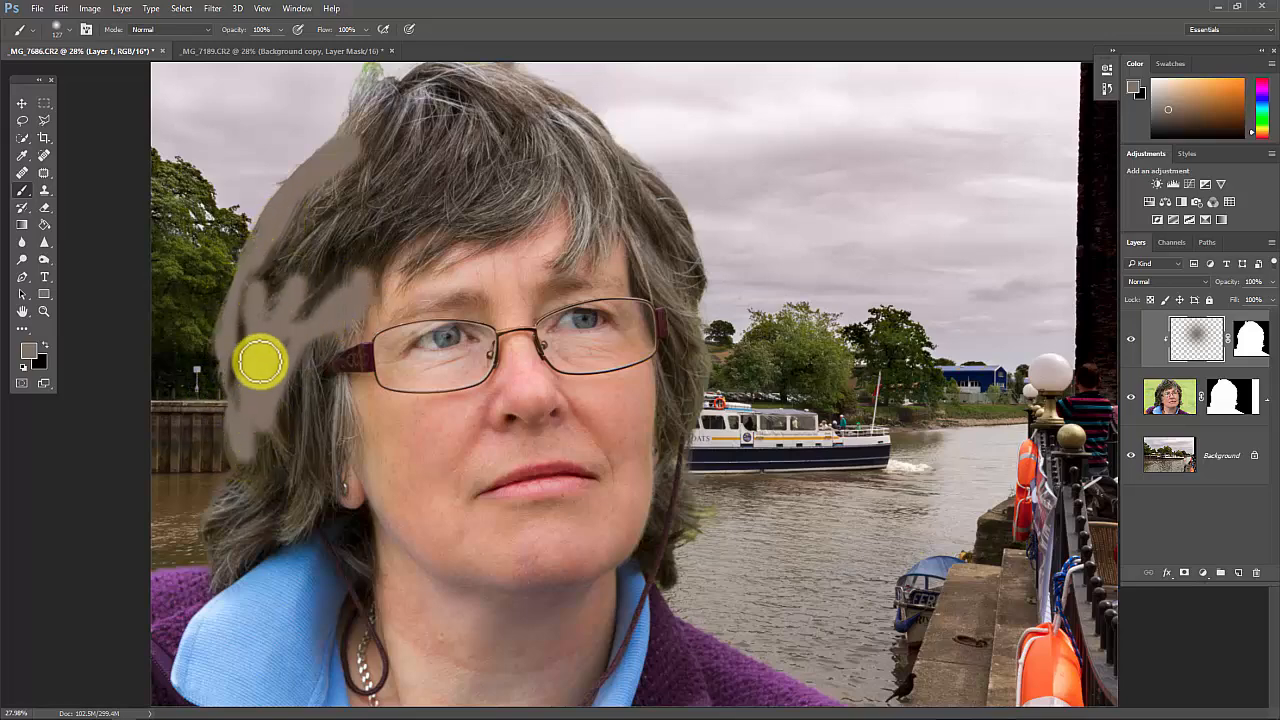
- Enlarge the brush to 275 px and paint the sampled colour over the crown and the hair's remaining outer edges
{"action": "right_click", "coordinate": [261, 357]}
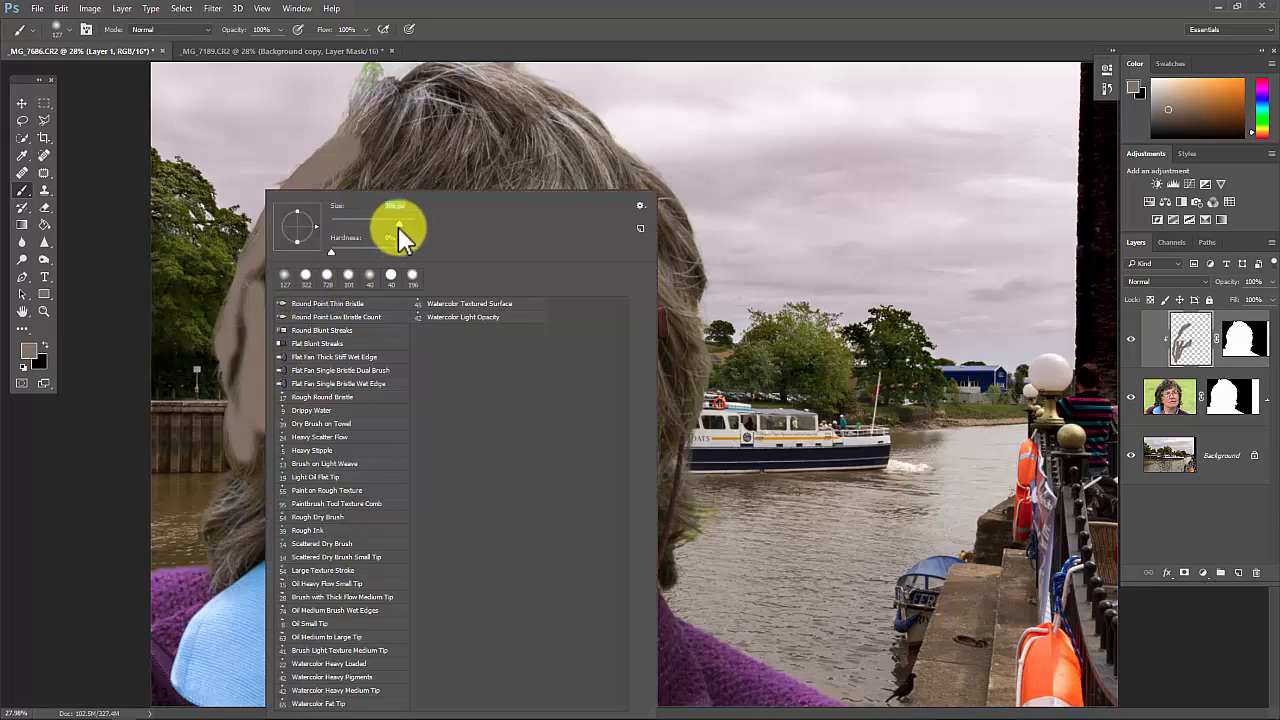
{"action": "left_click_drag", "start_coordinate": [398, 226], "coordinate": [412, 220]}
{"action": "key", "text": "Return"}
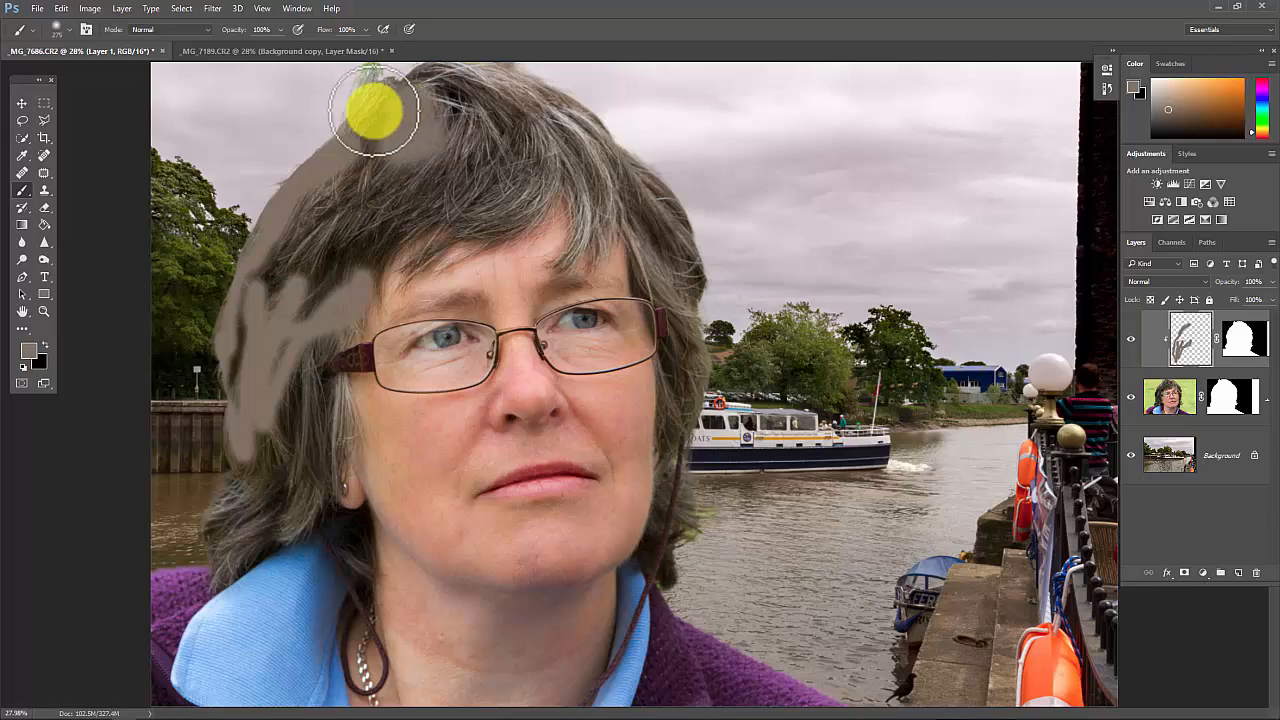
{"action": "mouse_move", "coordinate": [375, 110]}
{"action": "left_mouse_down"}
{"action": "mouse_move", "coordinate": [371, 75]}
{"action": "mouse_move", "coordinate": [357, 128]}
{"action": "mouse_move", "coordinate": [451, 72]}
{"action": "mouse_move", "coordinate": [525, 112]}
{"action": "mouse_move", "coordinate": [512, 90]}
{"action": "mouse_move", "coordinate": [538, 94]}
{"action": "mouse_move", "coordinate": [724, 229]}
{"action": "mouse_move", "coordinate": [695, 304]}
{"action": "mouse_move", "coordinate": [698, 224]}
{"action": "mouse_move", "coordinate": [696, 524]}
{"action": "mouse_move", "coordinate": [672, 585]}
{"action": "left_mouse_up"}
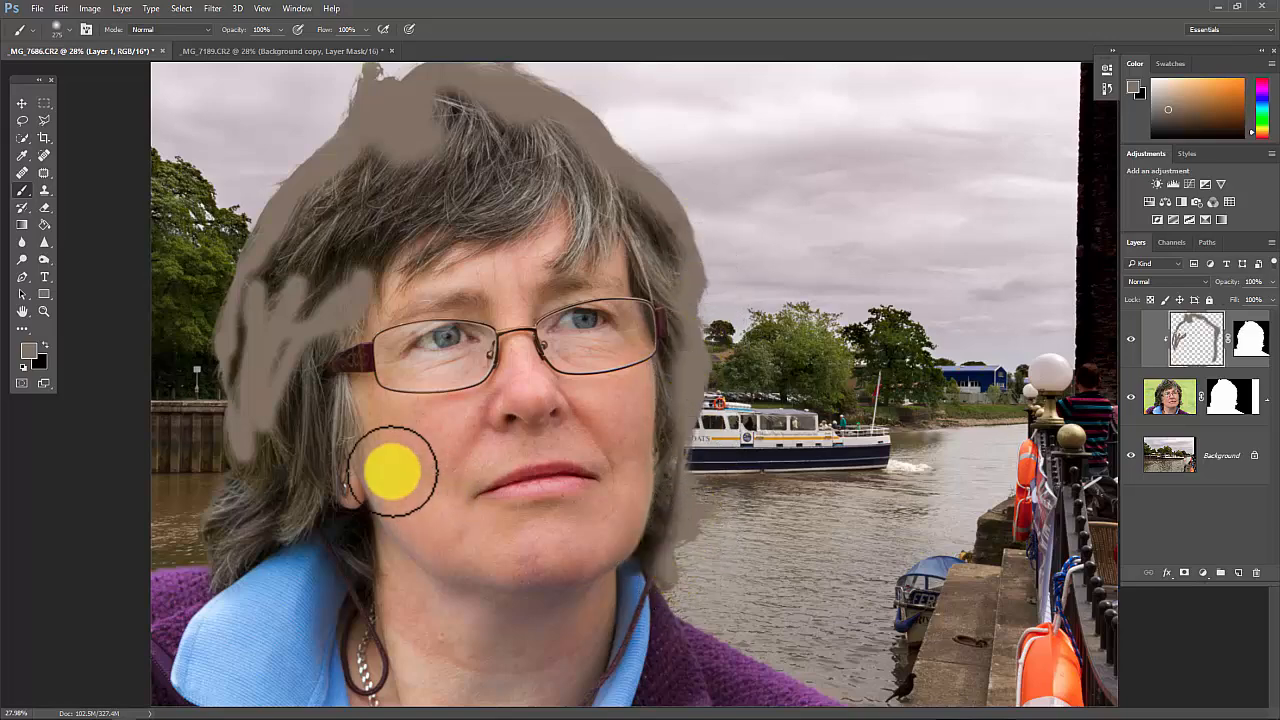
{"action": "mouse_move", "coordinate": [208, 546]}
{"action": "left_mouse_down"}
{"action": "mouse_move", "coordinate": [236, 508]}
{"action": "mouse_move", "coordinate": [267, 276]}
{"action": "mouse_move", "coordinate": [255, 256]}
{"action": "mouse_move", "coordinate": [236, 383]}
{"action": "mouse_move", "coordinate": [228, 354]}
{"action": "mouse_move", "coordinate": [233, 431]}
{"action": "mouse_move", "coordinate": [265, 234]}
{"action": "left_mouse_up"}
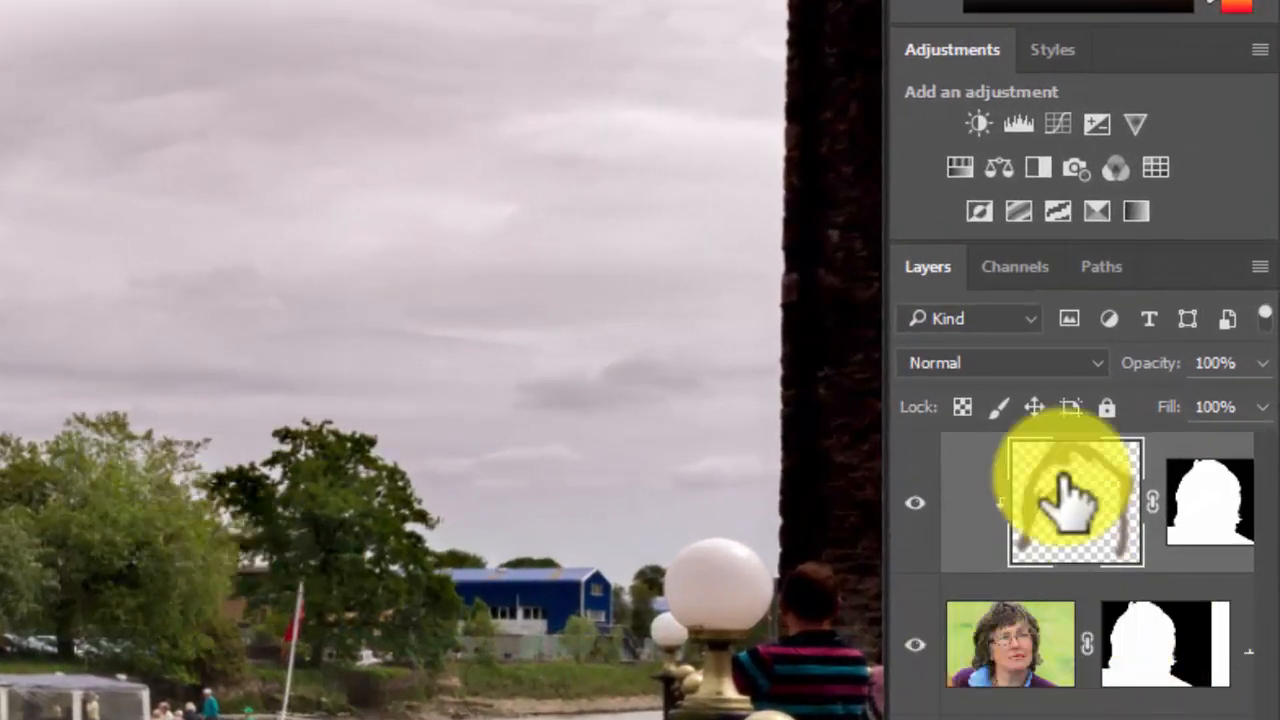
- Set Layer 1's blend mode to Color and paint over the hair with a darker colour sampled from it
{"action": "left_click", "coordinate": [1098, 365]}
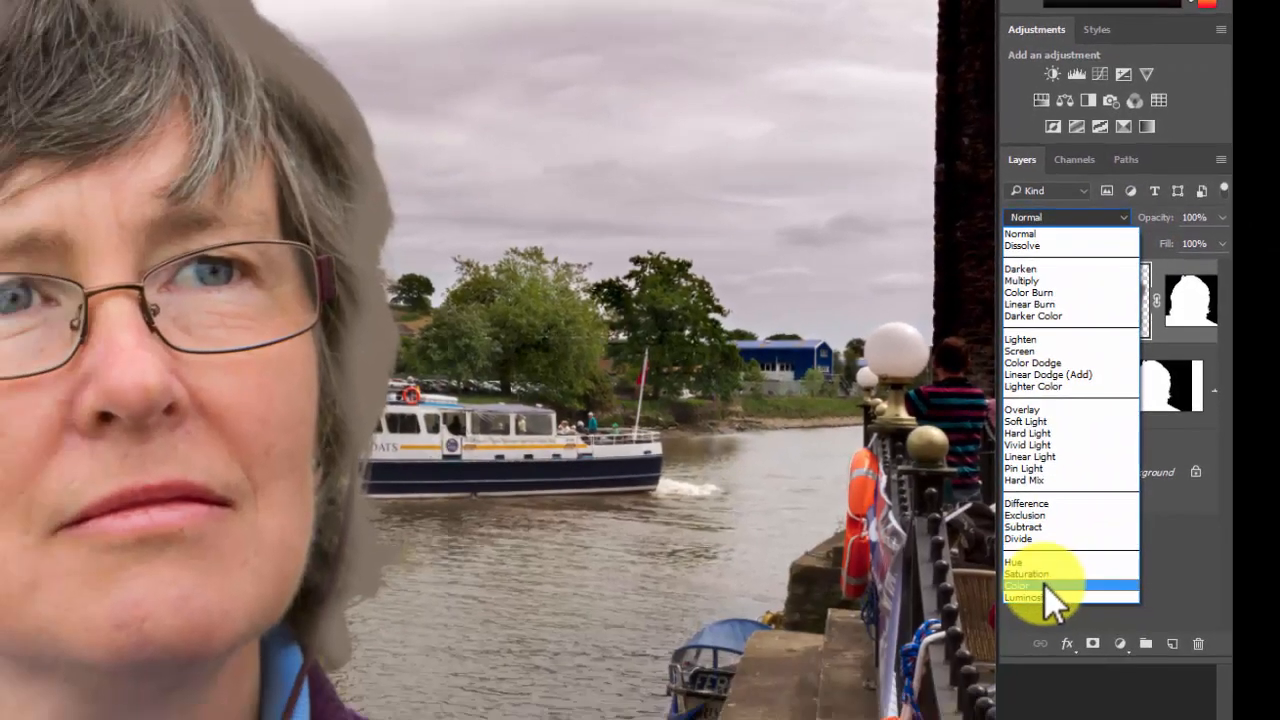
{"action": "key", "text": "Escape"}
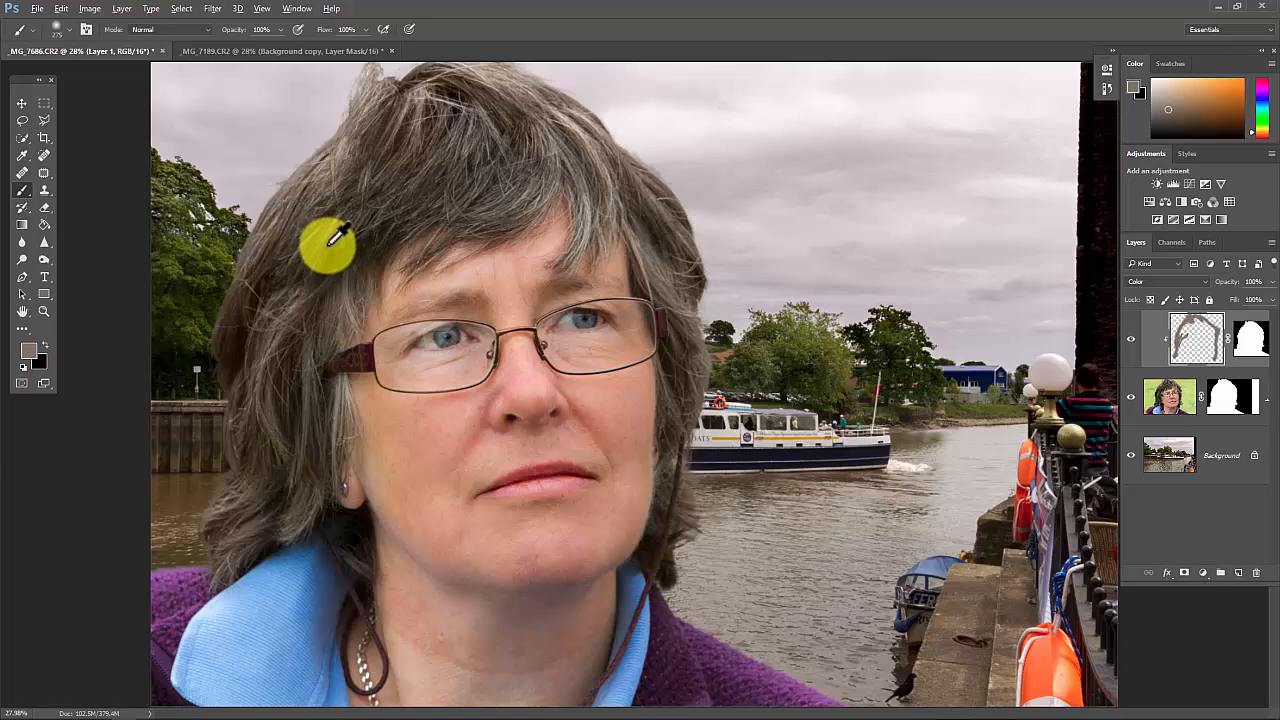
{"action": "left_click", "coordinate": [322, 270], "text": "alt"}
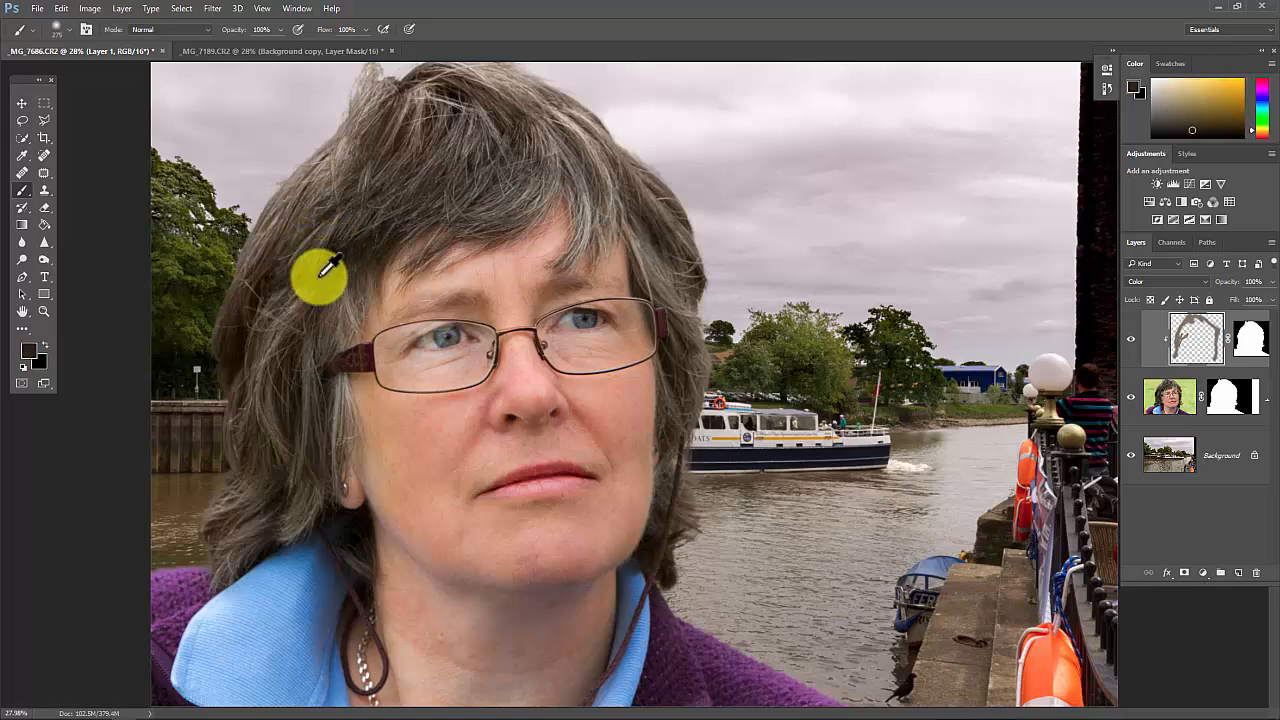
{"action": "mouse_move", "coordinate": [297, 291]}
{"action": "left_mouse_down"}
{"action": "mouse_move", "coordinate": [282, 338]}
{"action": "mouse_move", "coordinate": [269, 315]}
{"action": "mouse_move", "coordinate": [279, 438]}
{"action": "mouse_move", "coordinate": [322, 251]}
{"action": "mouse_move", "coordinate": [408, 144]}
{"action": "mouse_move", "coordinate": [416, 112]}
{"action": "mouse_move", "coordinate": [590, 147]}
{"action": "mouse_move", "coordinate": [486, 100]}
{"action": "mouse_move", "coordinate": [509, 92]}
{"action": "mouse_move", "coordinate": [484, 82]}
{"action": "mouse_move", "coordinate": [470, 130]}
{"action": "mouse_move", "coordinate": [611, 216]}
{"action": "mouse_move", "coordinate": [646, 219]}
{"action": "mouse_move", "coordinate": [693, 330]}
{"action": "mouse_move", "coordinate": [675, 401]}
{"action": "mouse_move", "coordinate": [570, 389]}
{"action": "mouse_move", "coordinate": [401, 296]}
{"action": "mouse_move", "coordinate": [301, 194]}
{"action": "mouse_move", "coordinate": [279, 214]}
{"action": "mouse_move", "coordinate": [242, 306]}
{"action": "mouse_move", "coordinate": [235, 371]}
{"action": "mouse_move", "coordinate": [259, 410]}
{"action": "mouse_move", "coordinate": [231, 548]}
{"action": "mouse_move", "coordinate": [248, 534]}
{"action": "mouse_move", "coordinate": [244, 493]}
{"action": "mouse_move", "coordinate": [575, 444]}
{"action": "mouse_move", "coordinate": [725, 472]}
{"action": "mouse_move", "coordinate": [706, 446]}
{"action": "mouse_move", "coordinate": [707, 495]}
{"action": "mouse_move", "coordinate": [676, 507]}
{"action": "mouse_move", "coordinate": [676, 542]}
{"action": "mouse_move", "coordinate": [691, 370]}
{"action": "mouse_move", "coordinate": [679, 397]}
{"action": "mouse_move", "coordinate": [675, 349]}
{"action": "mouse_move", "coordinate": [691, 366]}
{"action": "mouse_move", "coordinate": [683, 374]}
{"action": "mouse_move", "coordinate": [681, 257]}
{"action": "mouse_move", "coordinate": [603, 158]}
{"action": "mouse_move", "coordinate": [540, 106]}
{"action": "mouse_move", "coordinate": [603, 121]}
{"action": "mouse_move", "coordinate": [491, 63]}
{"action": "mouse_move", "coordinate": [357, 97]}
{"action": "mouse_move", "coordinate": [437, 77]}
{"action": "mouse_move", "coordinate": [409, 189]}
{"action": "mouse_move", "coordinate": [500, 194]}
{"action": "mouse_move", "coordinate": [374, 189]}
{"action": "mouse_move", "coordinate": [354, 169]}
{"action": "mouse_move", "coordinate": [286, 229]}
{"action": "mouse_move", "coordinate": [231, 360]}
{"action": "mouse_move", "coordinate": [306, 450]}
{"action": "mouse_move", "coordinate": [573, 551]}
{"action": "mouse_move", "coordinate": [753, 206]}
{"action": "mouse_move", "coordinate": [741, 293]}
{"action": "mouse_move", "coordinate": [815, 497]}
{"action": "mouse_move", "coordinate": [1223, 485]}
{"action": "mouse_move", "coordinate": [843, 354]}
{"action": "mouse_move", "coordinate": [573, 222]}
{"action": "mouse_move", "coordinate": [714, 409]}
{"action": "mouse_move", "coordinate": [683, 491]}
{"action": "mouse_move", "coordinate": [506, 246]}
{"action": "mouse_move", "coordinate": [361, 363]}
{"action": "mouse_move", "coordinate": [849, 371]}
{"action": "mouse_move", "coordinate": [905, 505]}
{"action": "left_mouse_up"}
- Stamp all visible layers into a new top layer and hide every layer beneath it
{"action": "key", "text": "ctrl+shift+alt+e"}
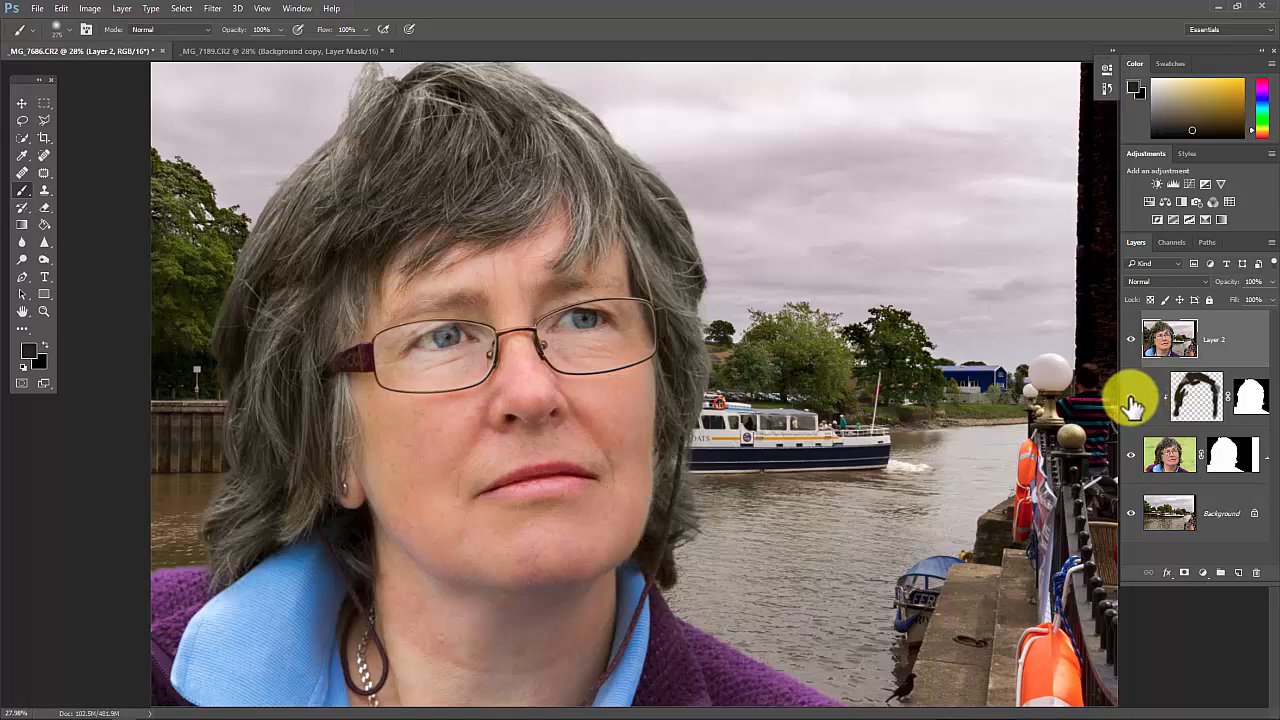
{"action": "left_click_drag", "start_coordinate": [1133, 405], "coordinate": [1103, 551]}
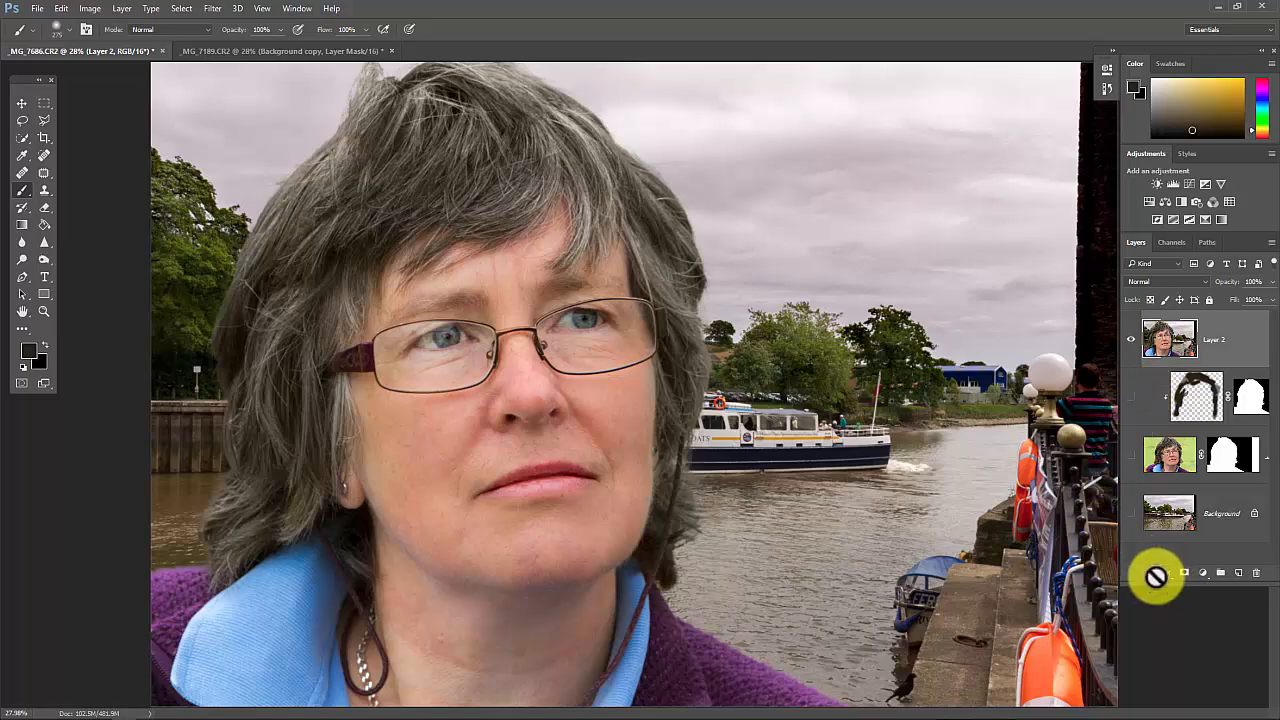